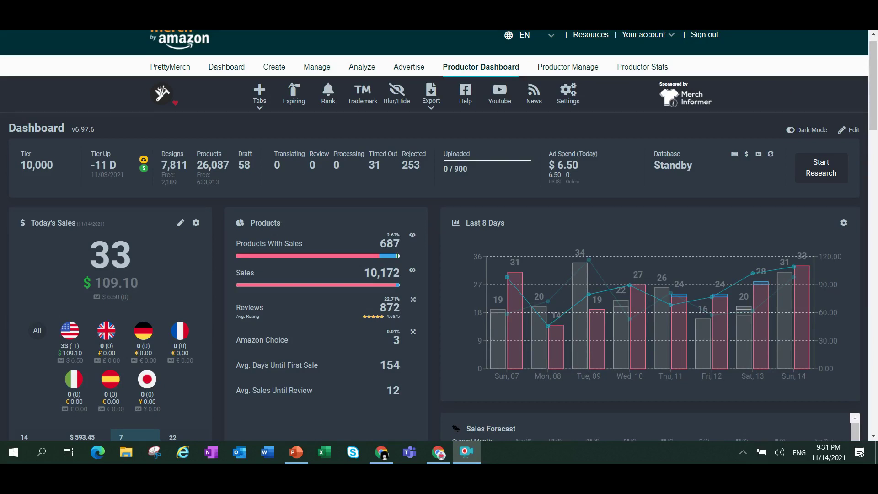
# - Switch to the PowerPoint deck and review the "Who is this design for?" audience list on slide 7, Video Games Niche
pyautogui.hotkey('alt', 'Tab')
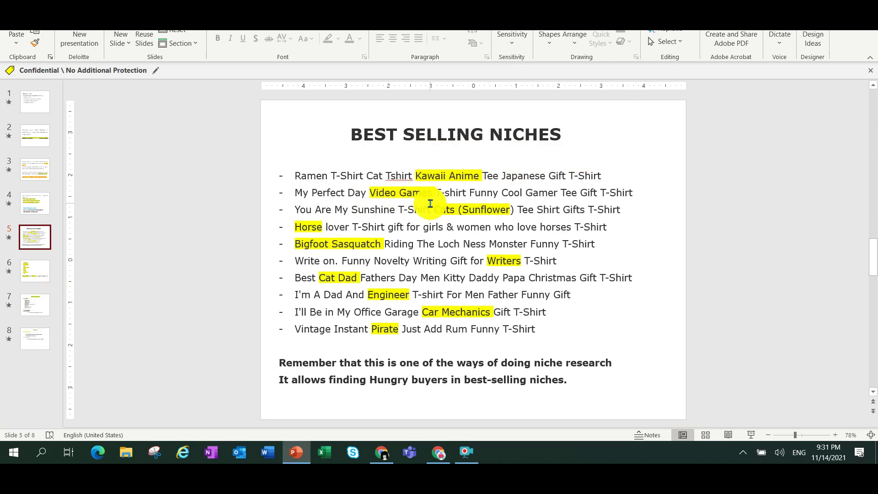
pyautogui.click(38, 304)
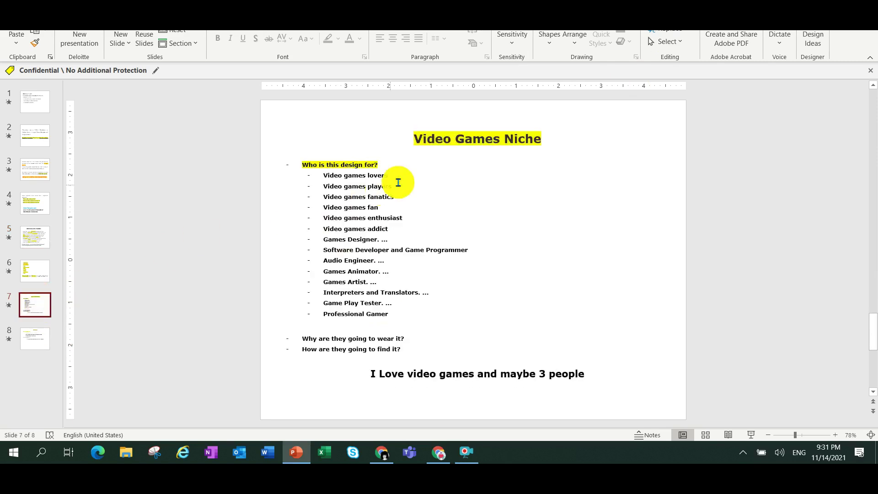
pyautogui.click(435, 143)
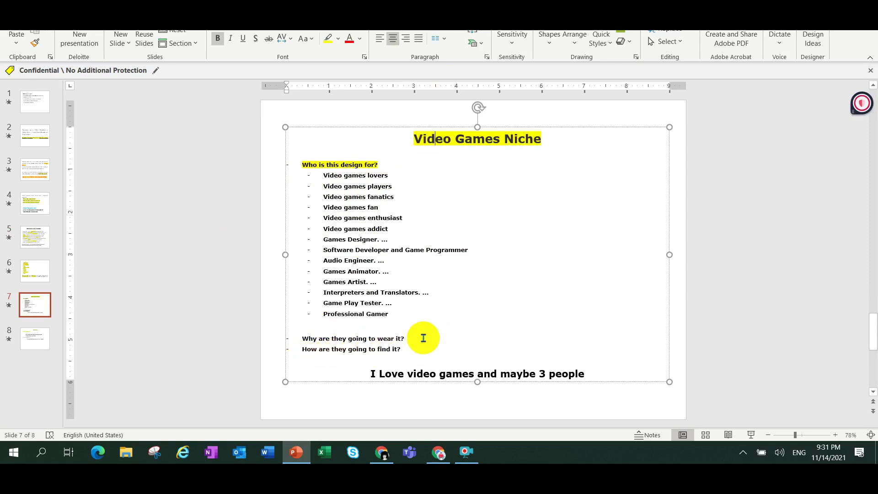
pyautogui.click(415, 206)
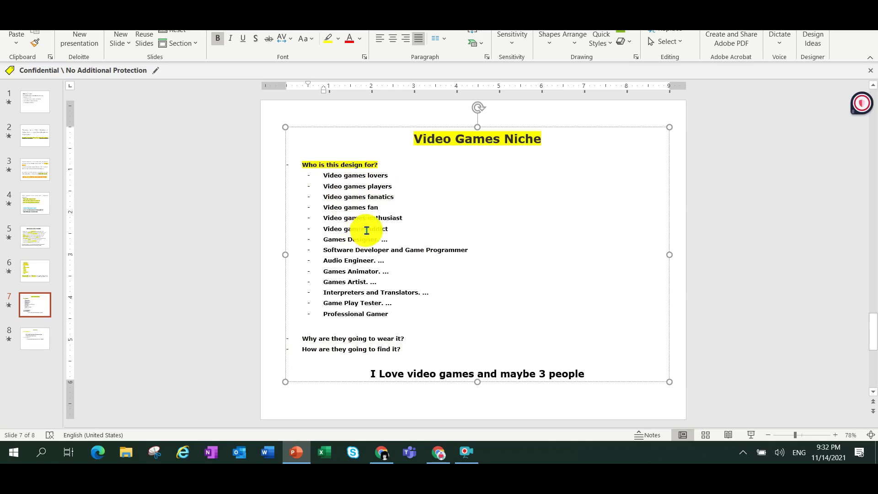
# - Switch to the Amazon results for "gamer tshirt" in Chrome and expand the full keyword lists in the research summary
pyautogui.click(438, 458)
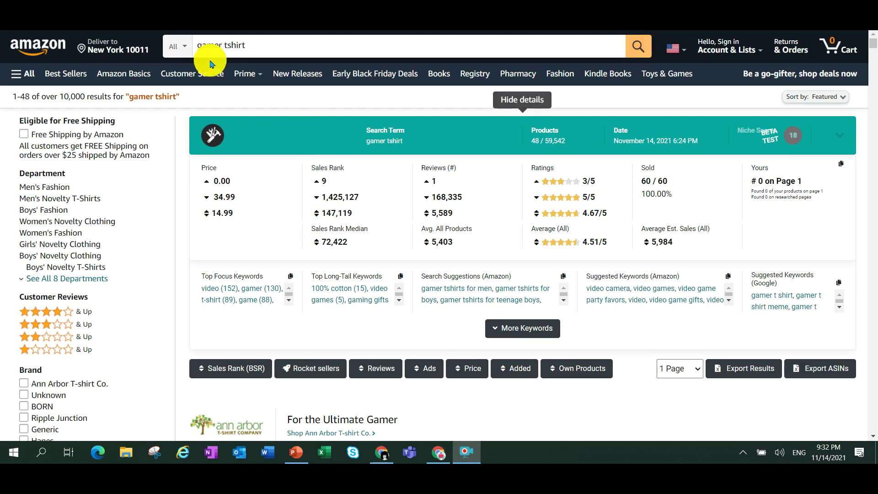
pyautogui.click(201, 46)
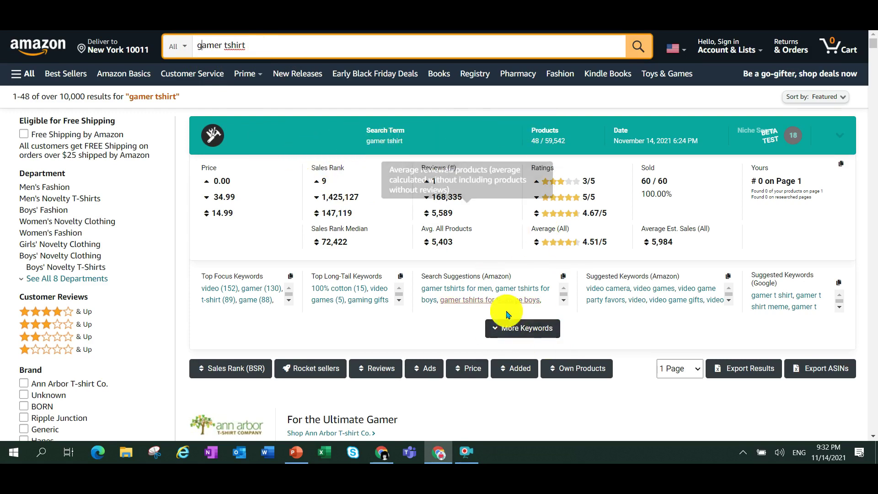
pyautogui.click(522, 333)
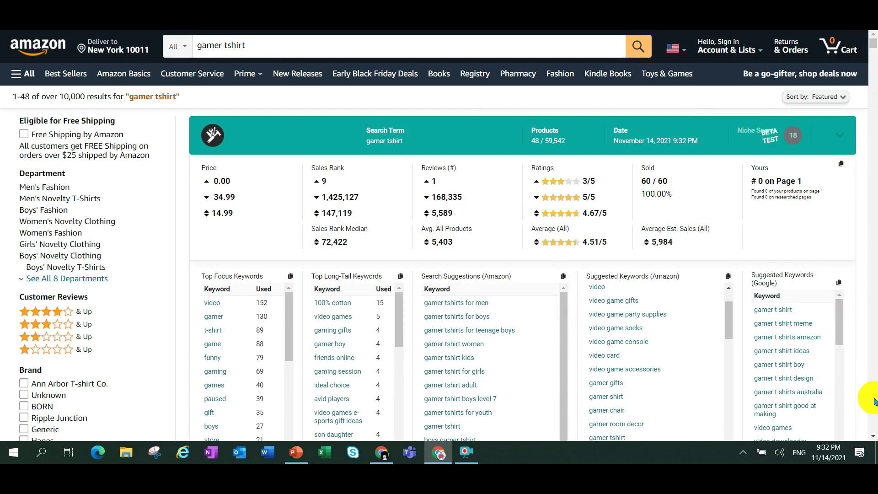
pyautogui.click(874, 436)
pyautogui.click(874, 436)
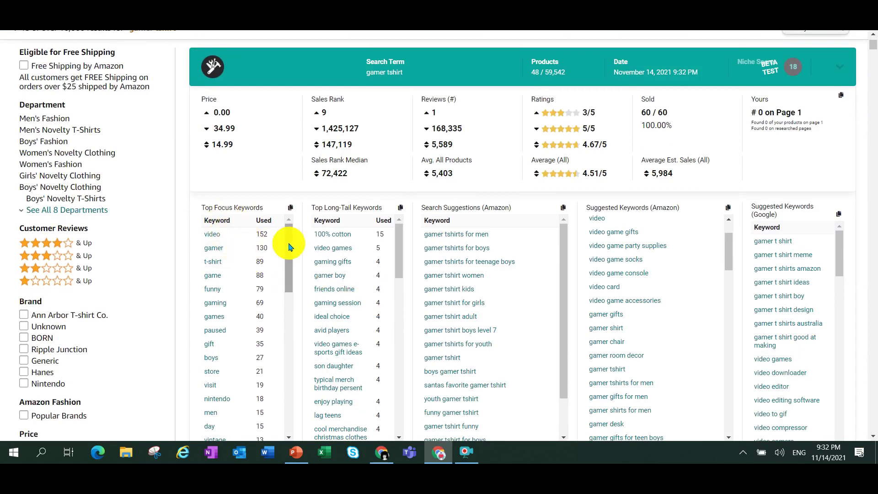
# - Examine the focus, long-tail and suggested keyword lists for "gamer tshirt", reading further through the Google suggestions
pyautogui.moveTo(286, 243)
pyautogui.mouseDown()
pyautogui.moveTo(290, 273)
pyautogui.moveTo(288, 247)
pyautogui.mouseUp()
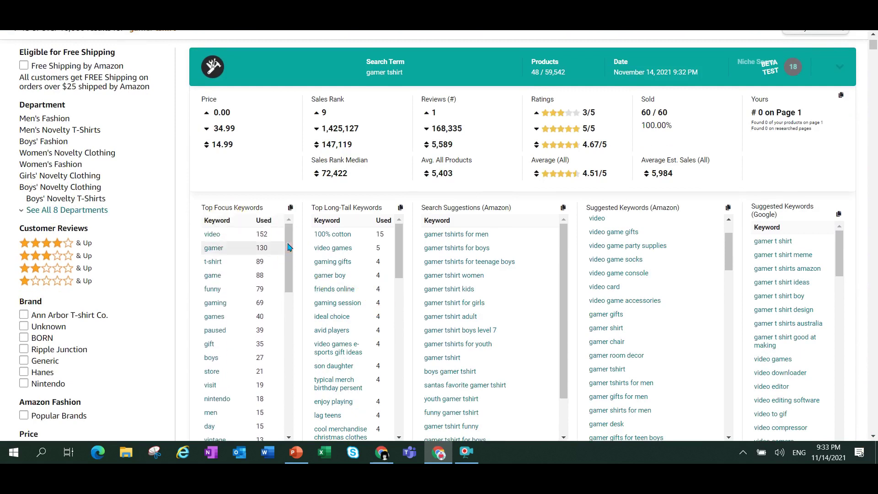
pyautogui.click(224, 260)
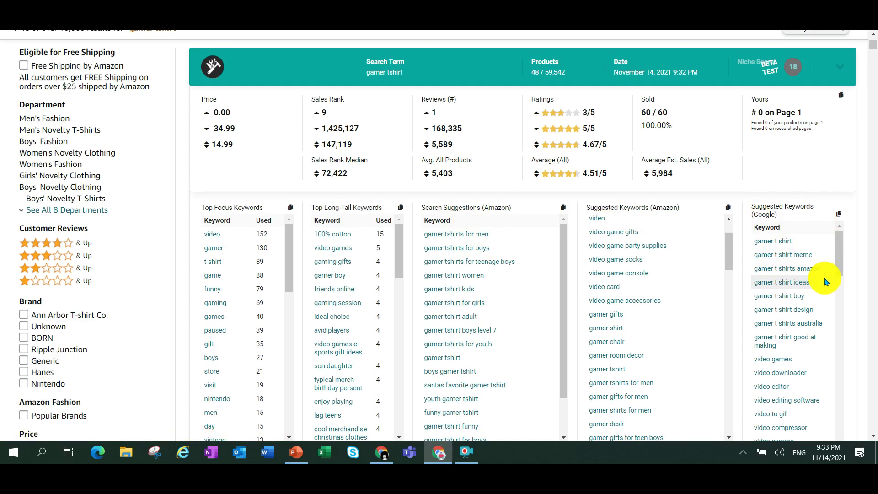
pyautogui.click(805, 380)
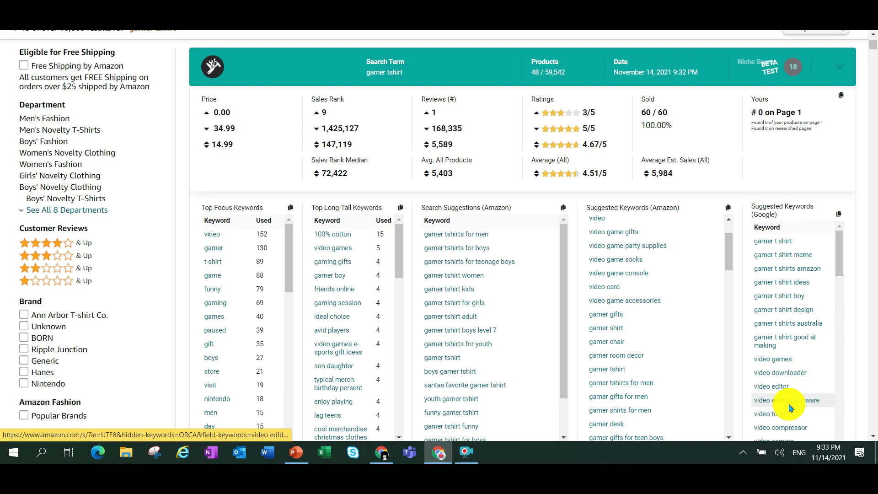
pyautogui.scroll(-2, 803, 398)
pyautogui.scroll(-2, 804, 374)
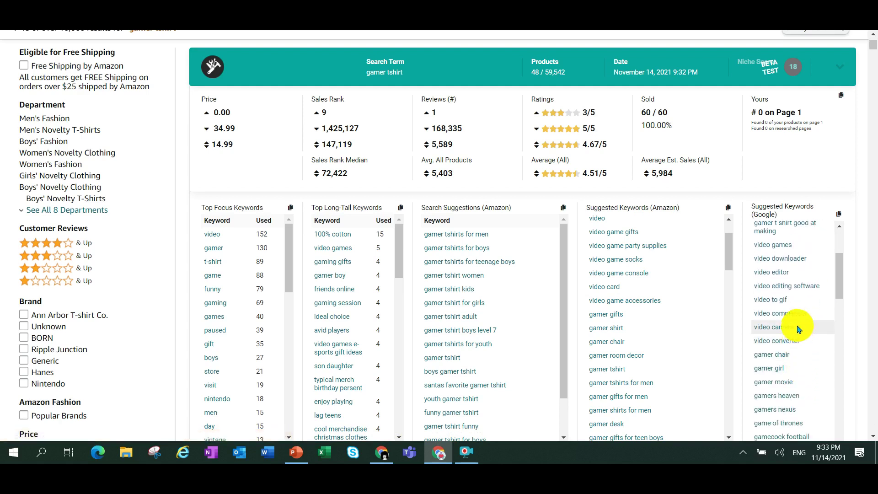
pyautogui.scroll(-2, 802, 361)
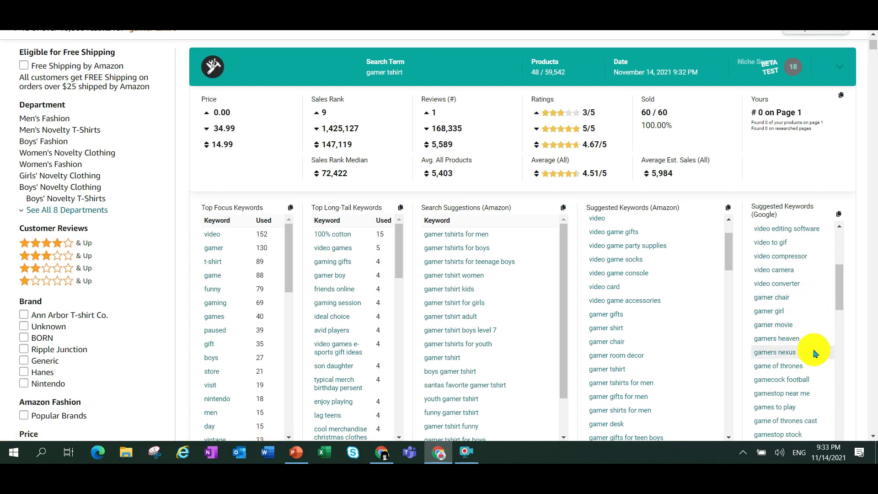
pyautogui.scroll(-2, 814, 354)
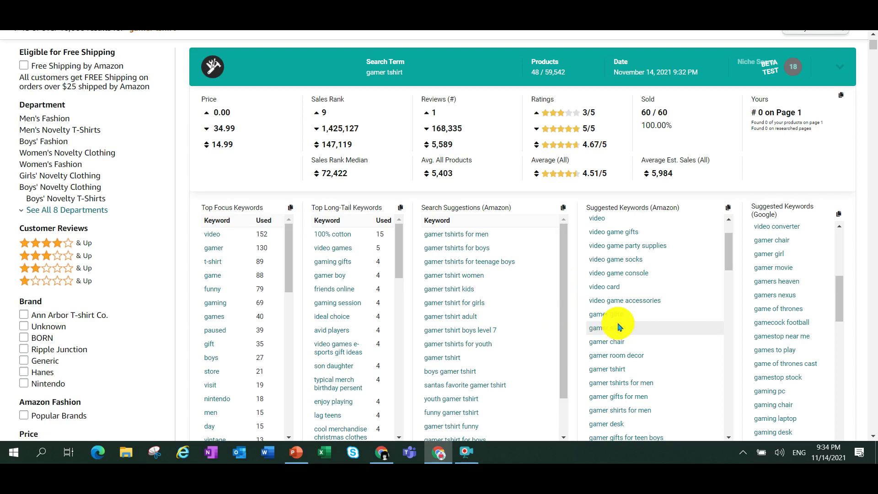
# - Switch back to PowerPoint and review the "Why are they going to wear it?" points on slide 8
pyautogui.click(297, 453)
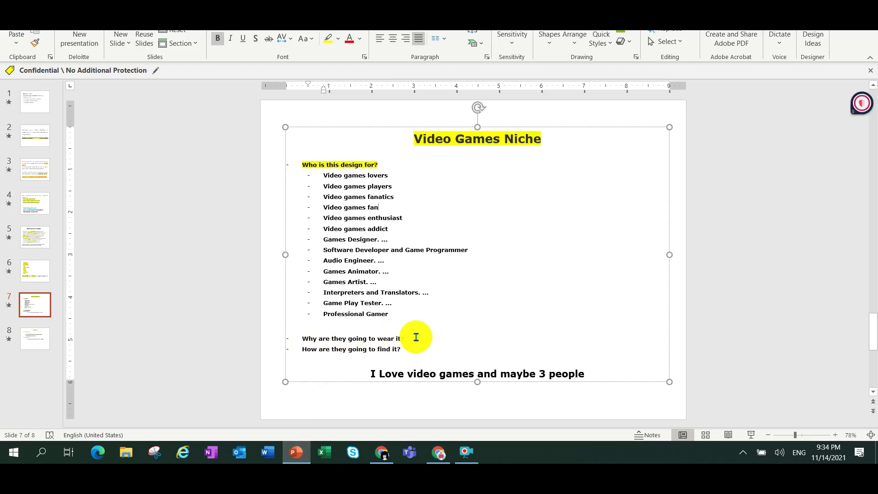
pyautogui.click(35, 338)
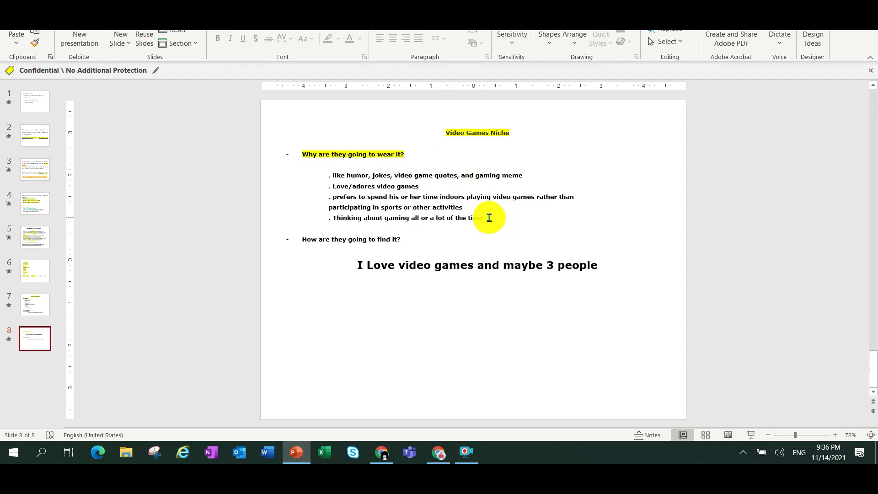
pyautogui.moveTo(489, 218); pyautogui.dragTo(437, 218)
pyautogui.click(403, 228)
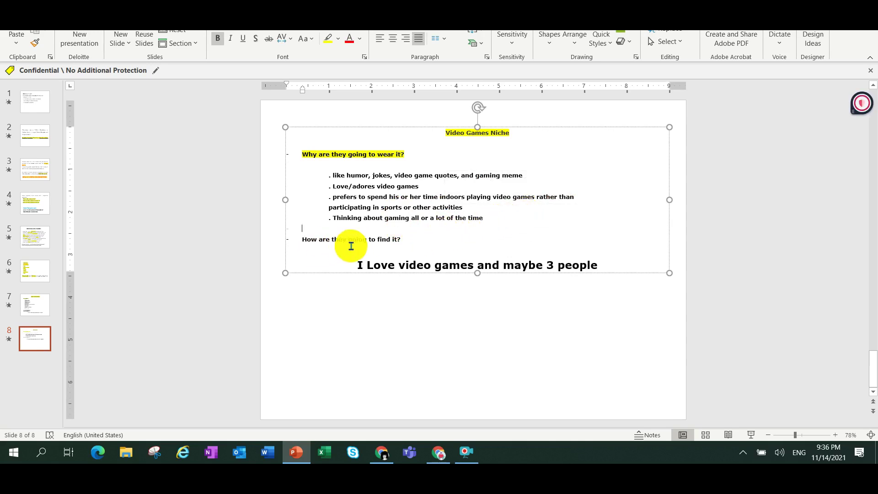
# - Add a bullet reading "People" below "How are they going to find it?" on slide 8, leaving a blank line between them
pyautogui.click(410, 239)
pyautogui.press('Return')
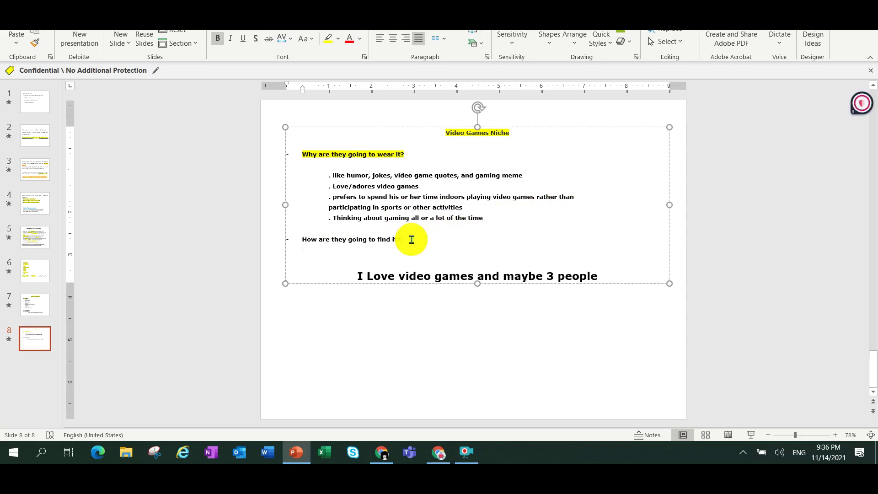
pyautogui.press('Return')
pyautogui.write('People')
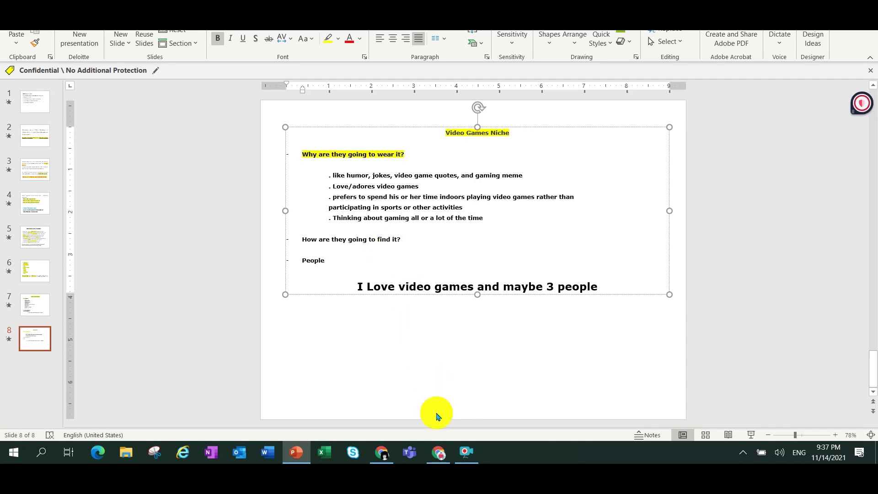
# - Switch to the Amazon results page and change the search box text to "gaming tshirt"
pyautogui.click(439, 452)
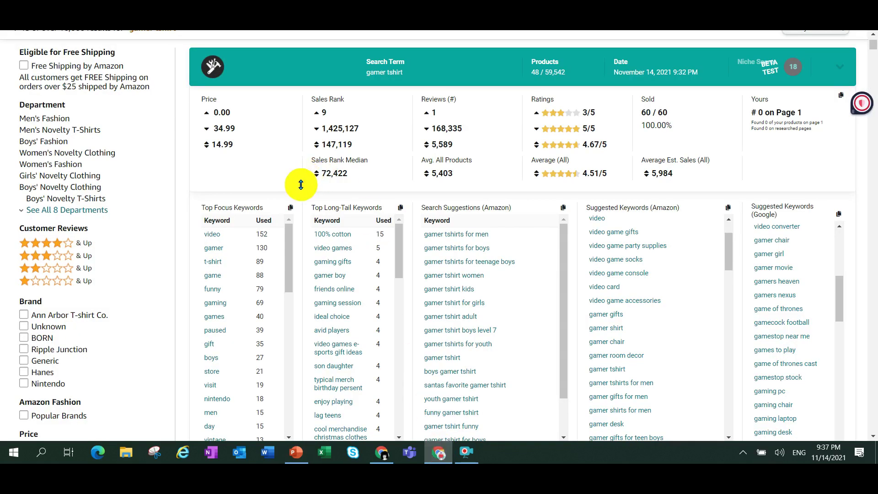
pyautogui.moveTo(874, 48); pyautogui.dragTo(875, 32)
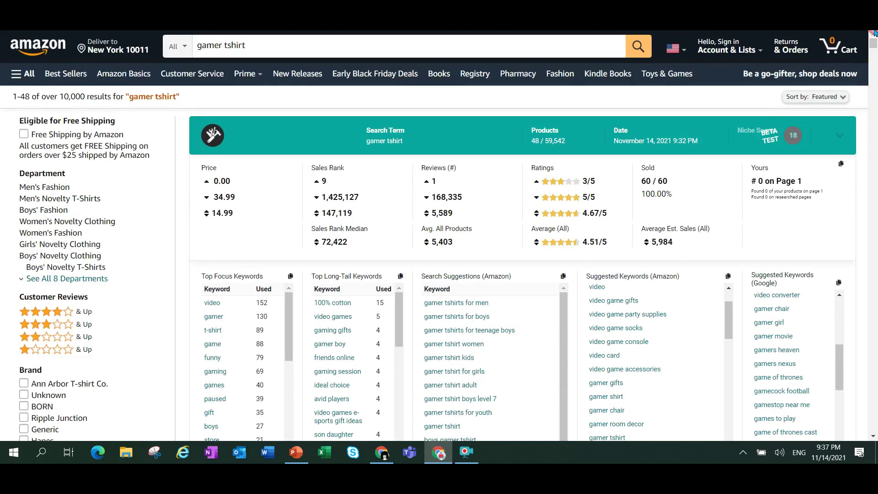
pyautogui.click(218, 45)
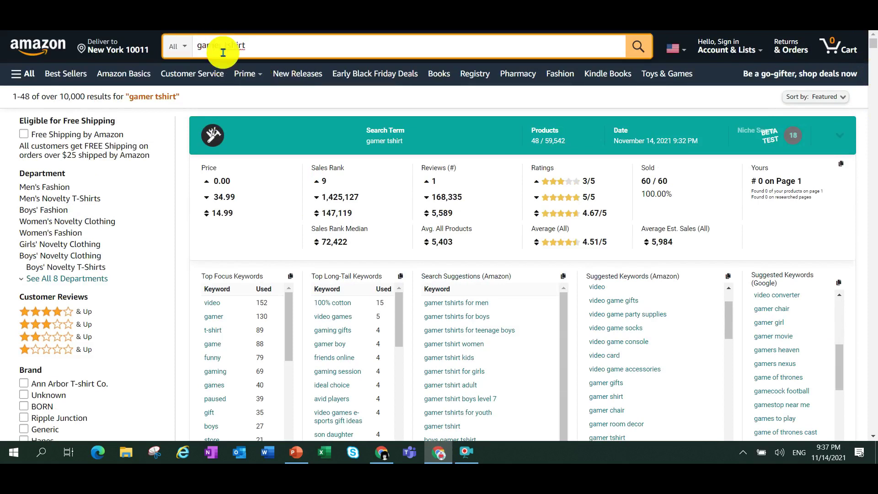
pyautogui.doubleClick(210, 46)
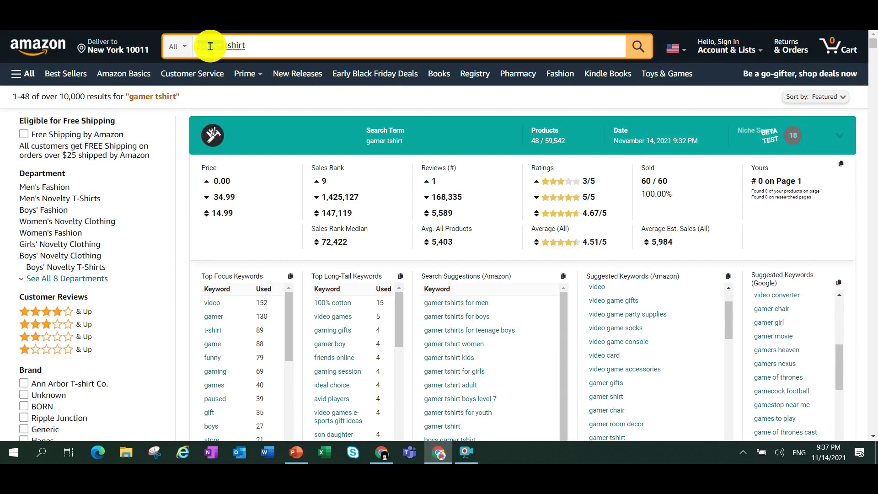
pyautogui.write('gaming')
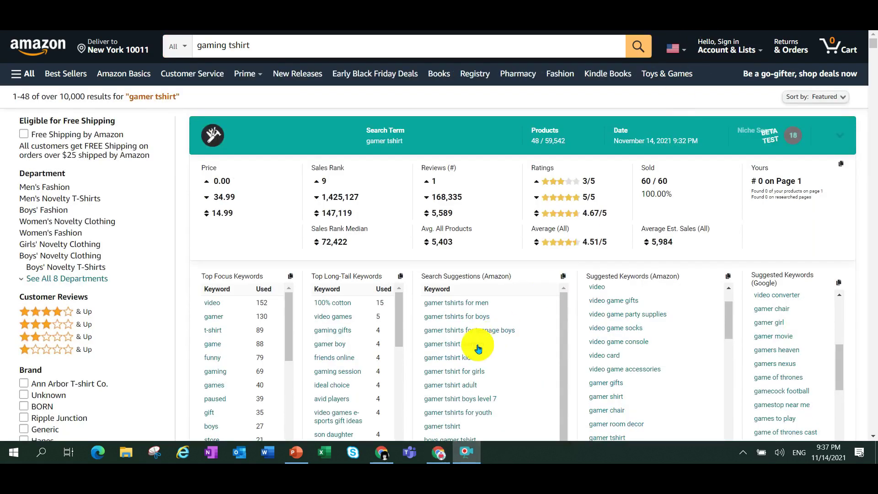
# - Examine the complete list of Amazon search suggestions for "gamer tshirt"
pyautogui.scroll(-1, 530, 328)
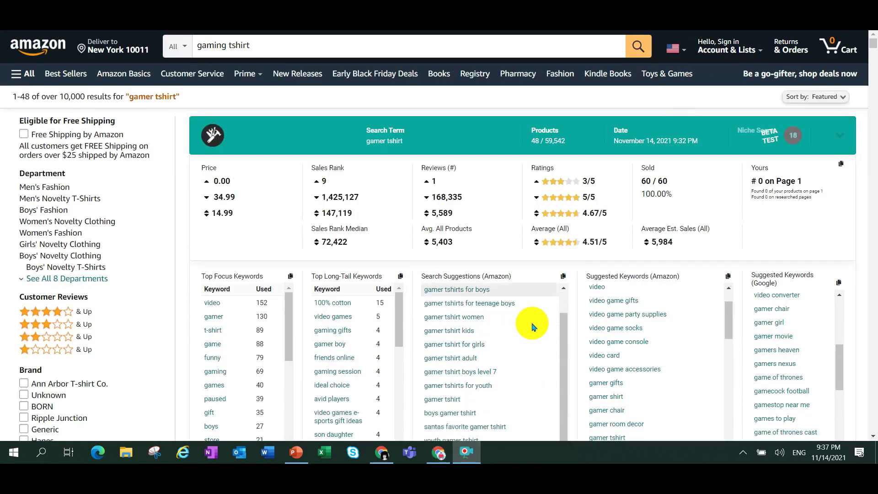
pyautogui.scroll(1, 537, 319)
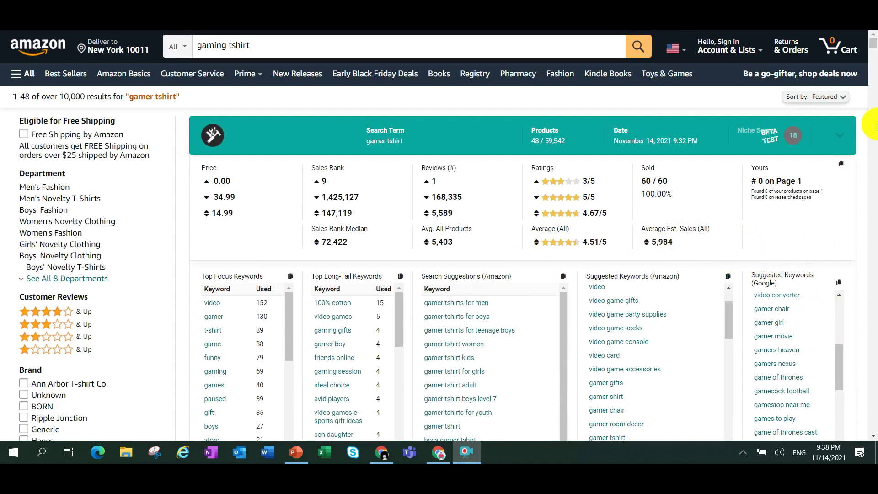
pyautogui.scroll(-1, 560, 356)
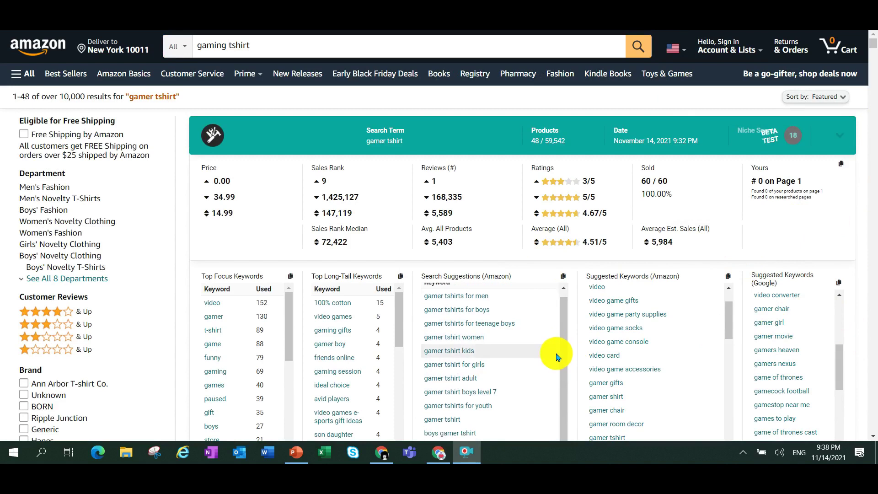
pyautogui.scroll(-4, 863, 337)
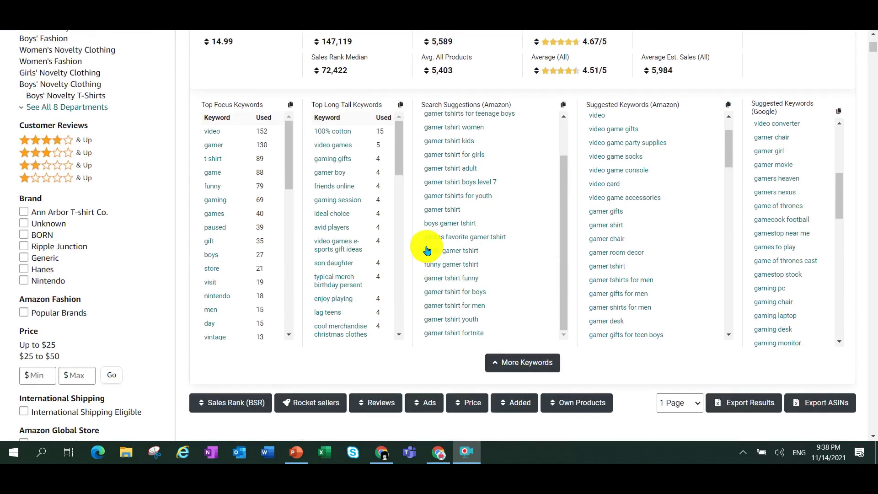
pyautogui.scroll(1, 426, 251)
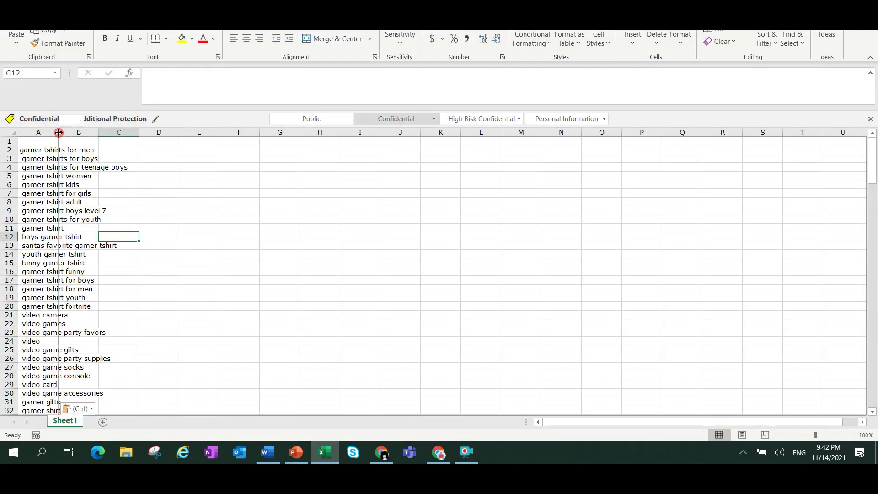
# - Enter the header "Keywords" in cell A1 above the keyword list in Excel and make it bold
pyautogui.click(50, 140)
pyautogui.write('Keywords')
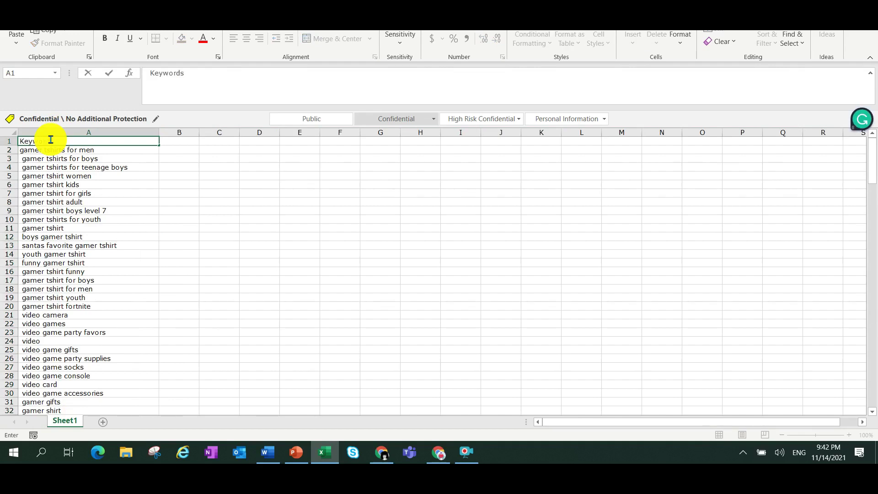
pyautogui.press('Return')
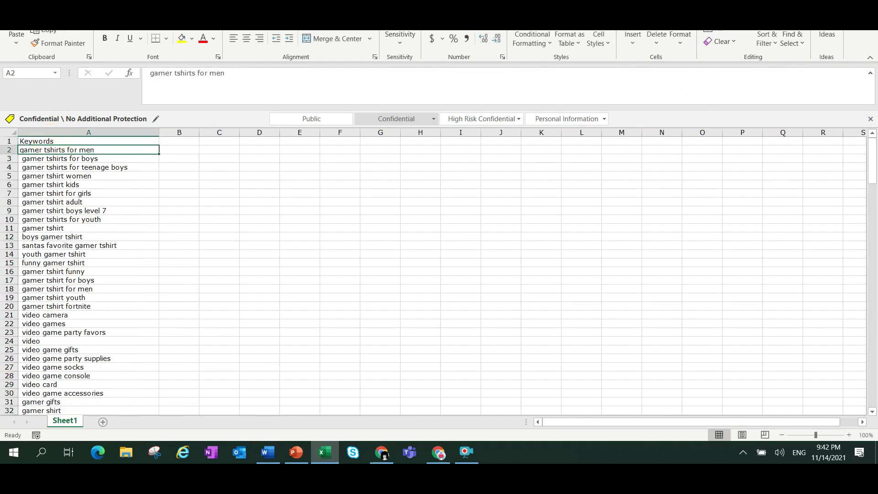
pyautogui.click(77, 140)
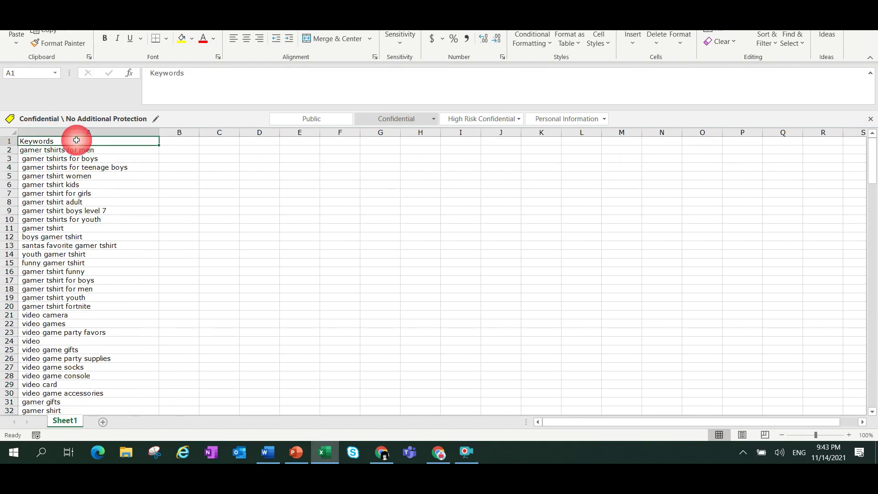
pyautogui.click(105, 39)
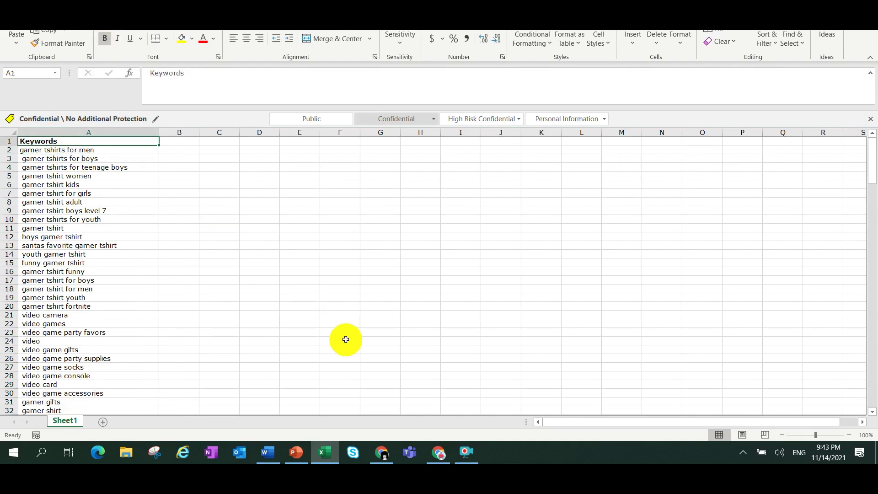
# - Switch to Keyword Tool Dominator in the browser and review its available keyword tools and the Amazon Keyword Tool's pricing
pyautogui.click(382, 453)
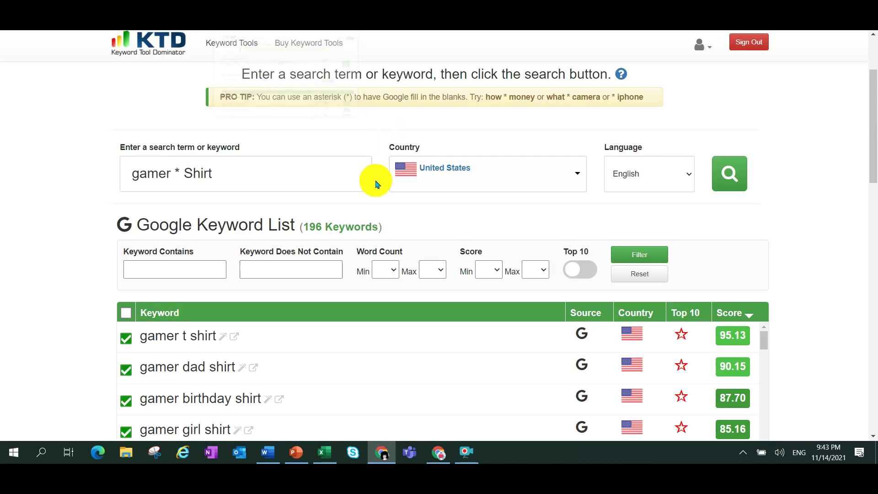
pyautogui.scroll(3, 372, 183)
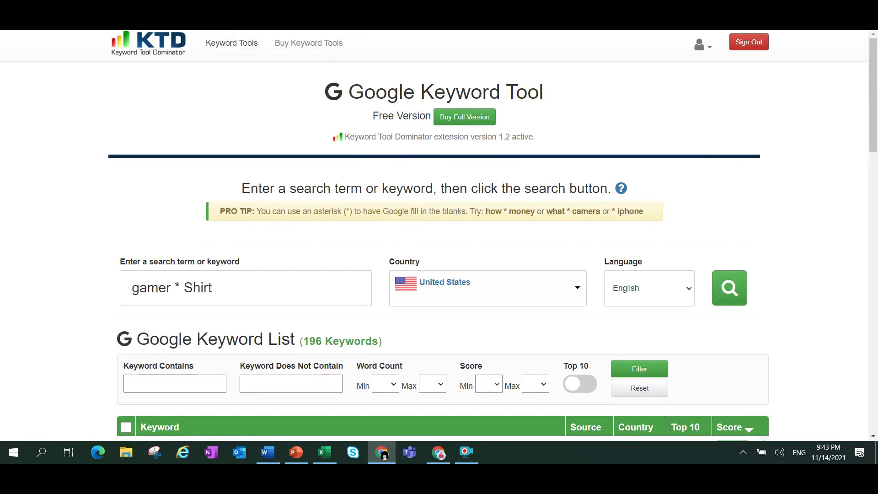
pyautogui.click(256, 1)
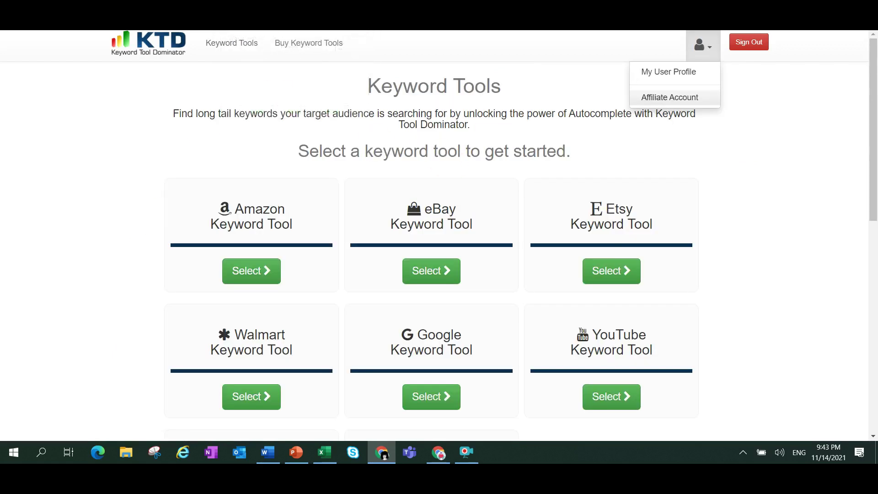
pyautogui.scroll(-1, 214, 263)
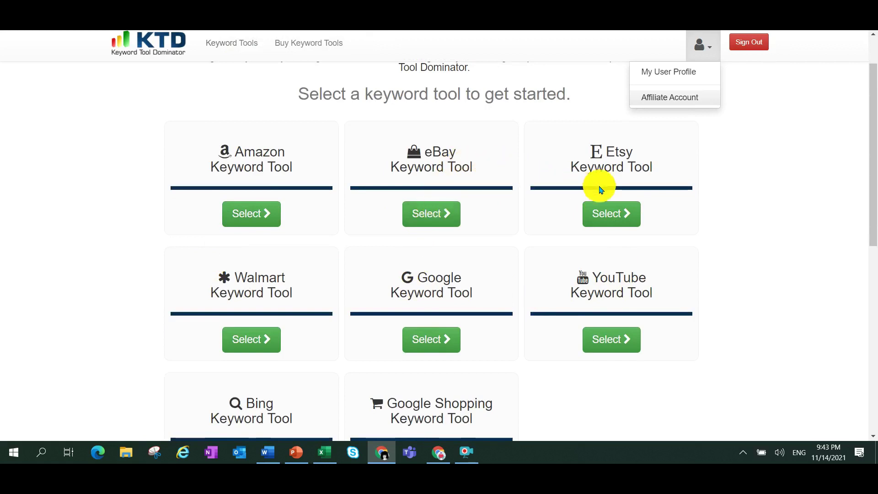
pyautogui.click(309, 42)
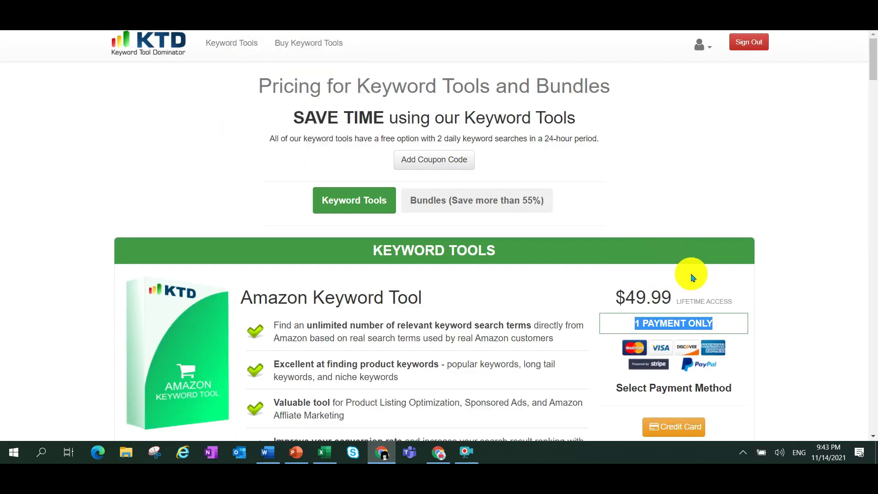
pyautogui.moveTo(719, 328); pyautogui.dragTo(635, 327)
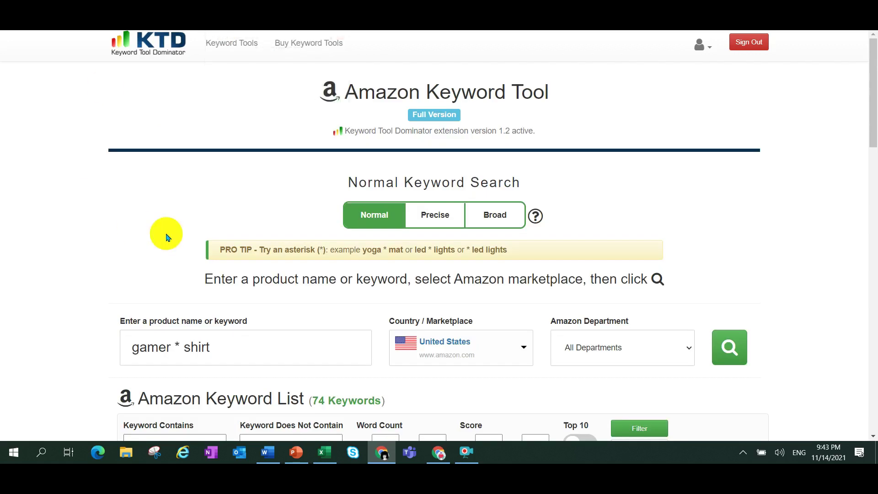
# - Review the "gamer * shirt" search term and its keyword list in the Amazon Keyword Tool
pyautogui.scroll(-3, 166, 235)
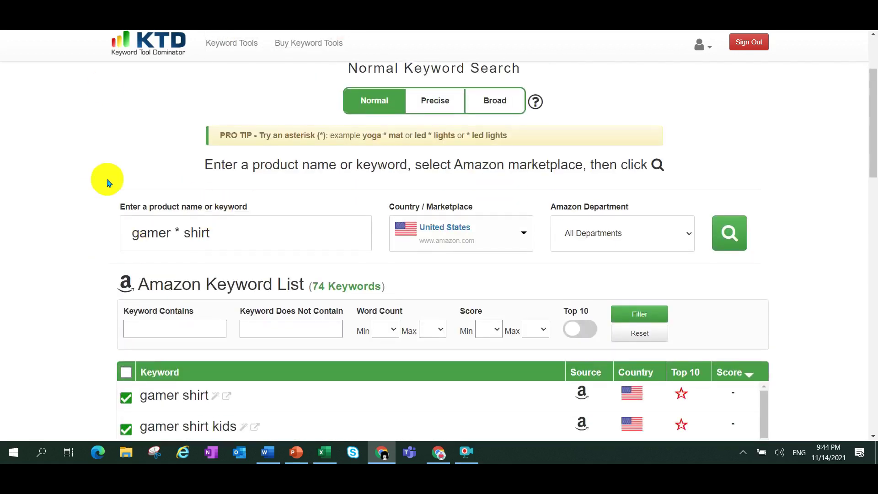
pyautogui.click(179, 233)
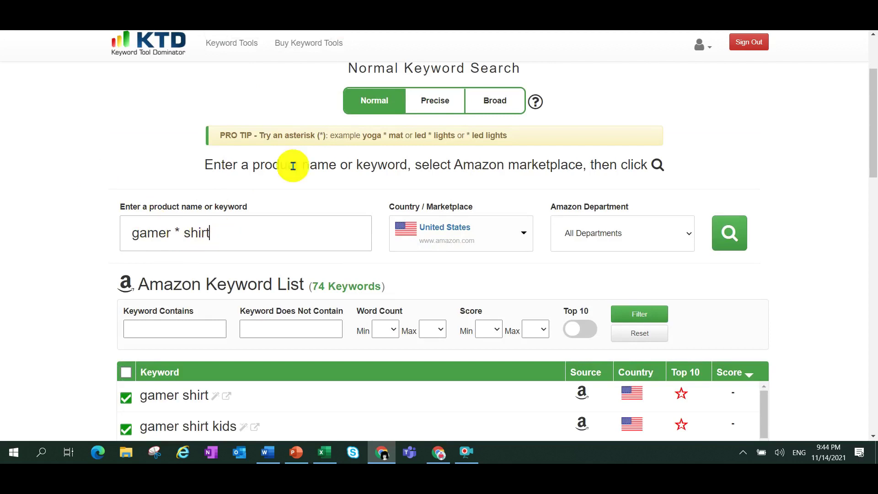
pyautogui.click(242, 236)
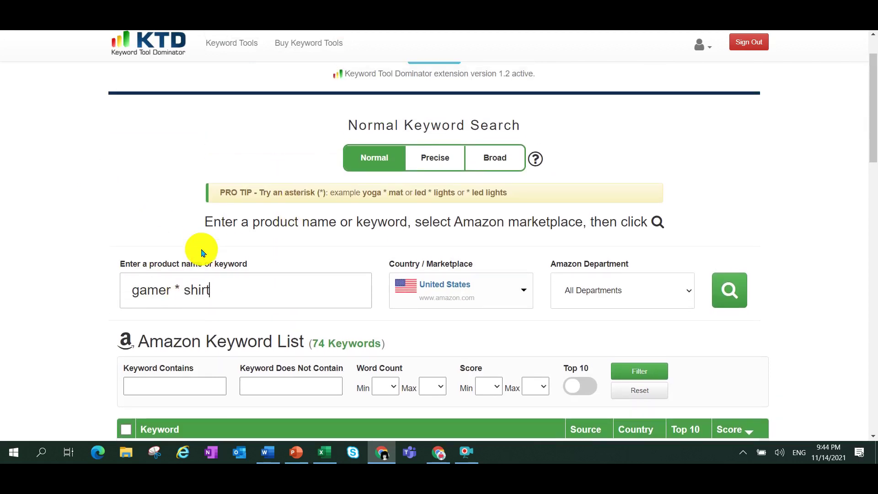
pyautogui.scroll(-3, 201, 253)
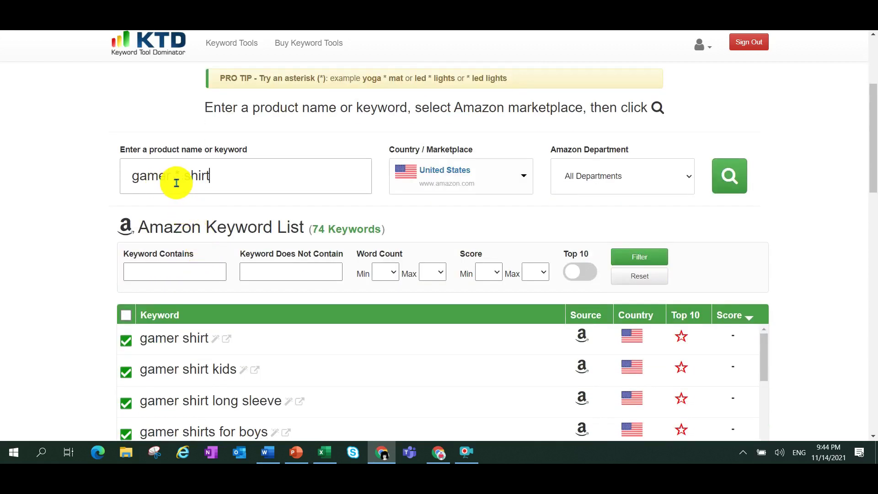
pyautogui.doubleClick(197, 182)
pyautogui.click(229, 180)
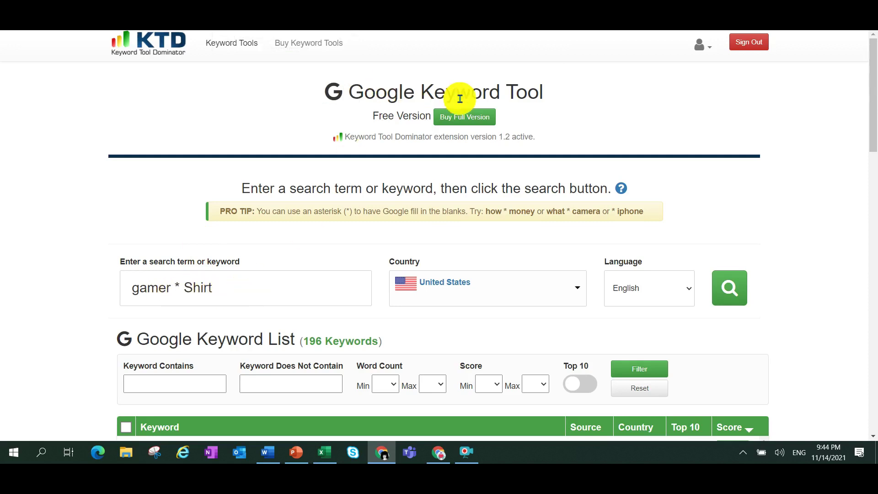
# - Look over the Google Keyword Tool, and run a "gaming * shirt" keyword search in the Amazon Keyword Tool
pyautogui.scroll(-1, 185, 229)
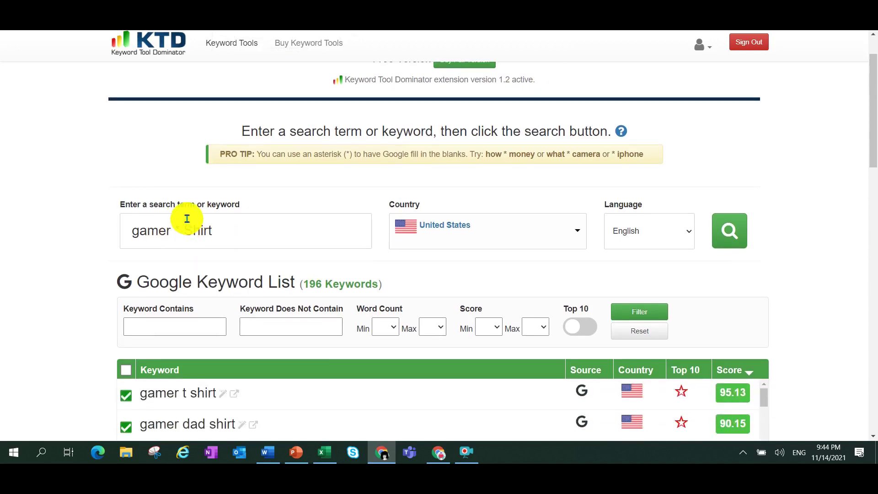
pyautogui.scroll(-1, 89, 357)
pyautogui.scroll(2, 96, 352)
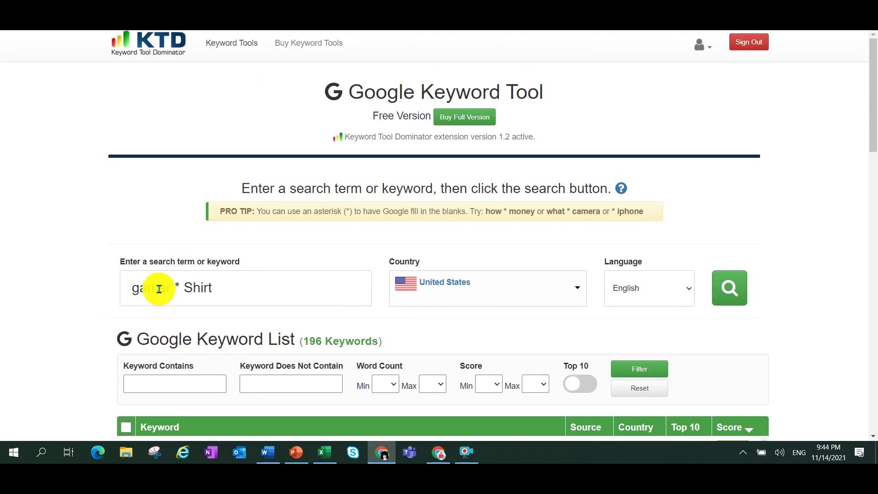
pyautogui.click(159, 288)
pyautogui.click(170, 288)
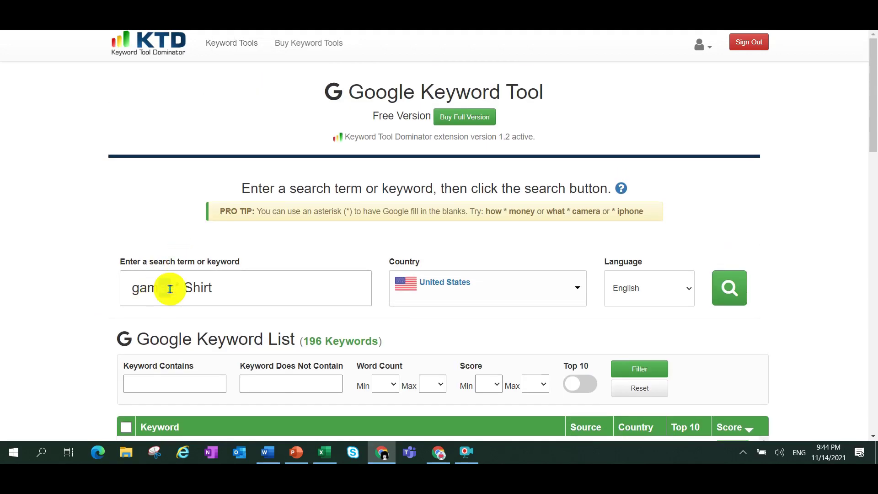
pyautogui.write('ing * shirt')
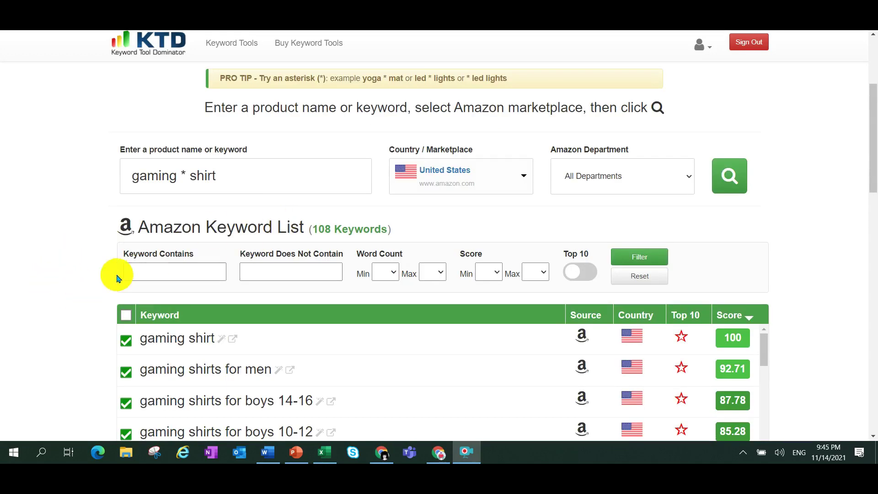
# - Download the selected keywords from the Amazon Keyword List
pyautogui.scroll(-2, 105, 276)
pyautogui.click(127, 203)
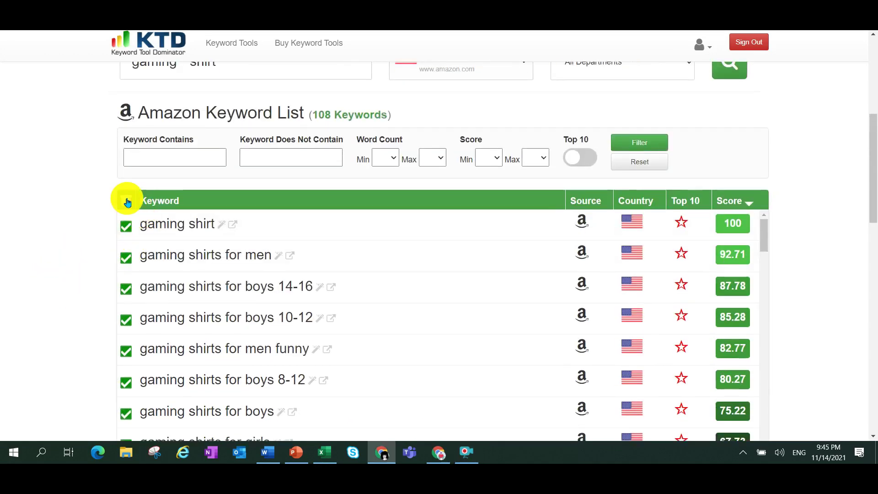
pyautogui.scroll(-10, 73, 284)
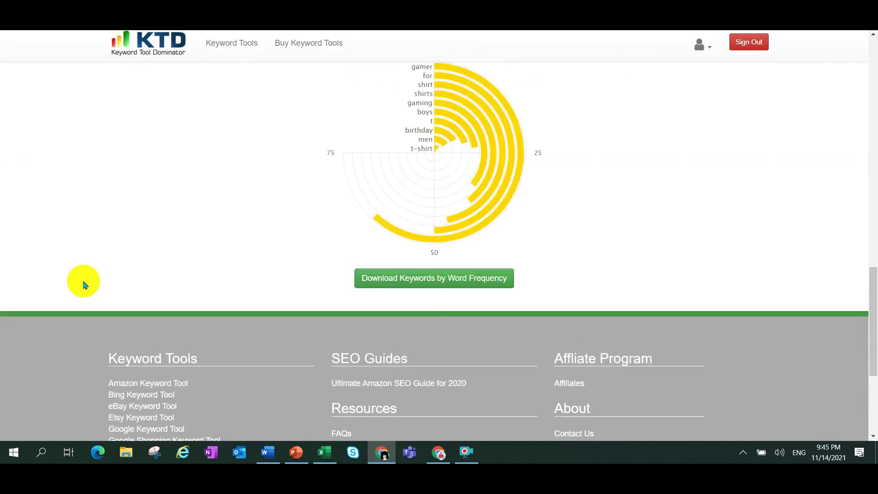
pyautogui.scroll(2, 535, 214)
pyautogui.scroll(3, 535, 214)
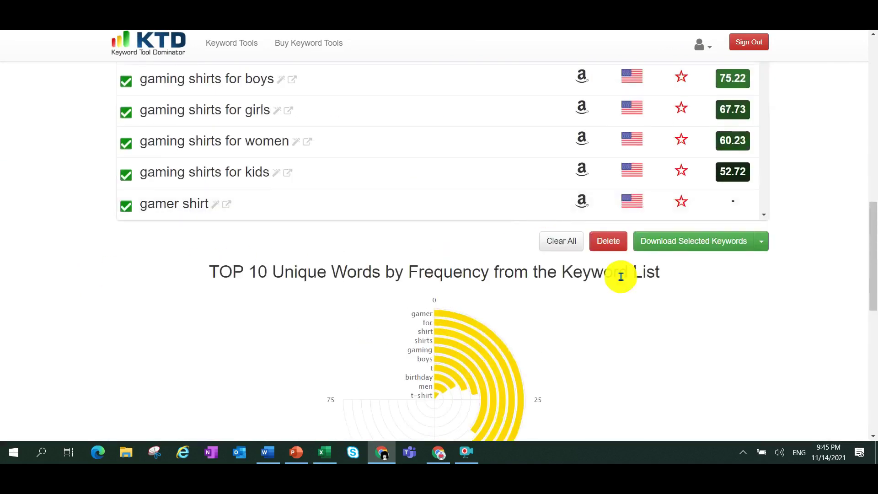
pyautogui.click(676, 245)
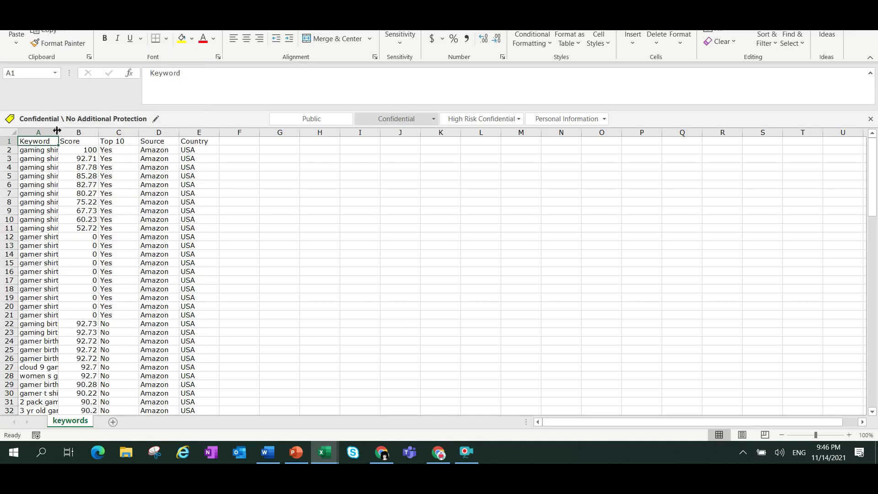
# - Fit column A to its contents in keywords.csv and copy all keywords from A2 down to A109
pyautogui.doubleClick(58, 133)
pyautogui.click(55, 150)
pyautogui.hotkey('ctrl', 'shift', 'Down')
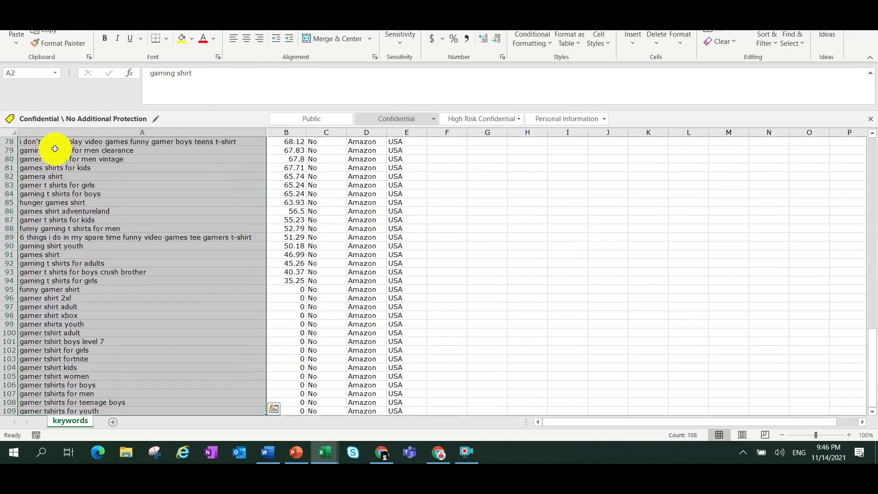
pyautogui.rightClick(77, 303)
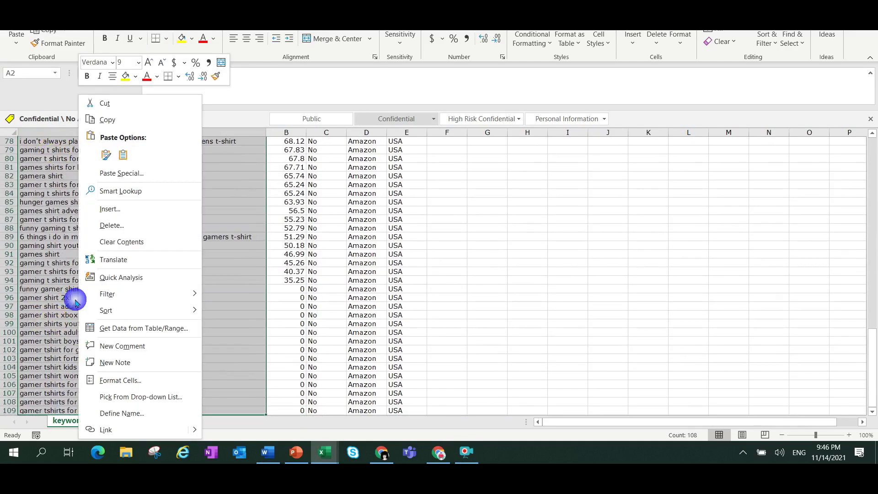
pyautogui.click(108, 118)
pyautogui.scroll(20, 183, 274)
# - Switch to the Book1 workbook and paste the copied keywords below the existing list, starting in cell A186
pyautogui.moveTo(329, 457)
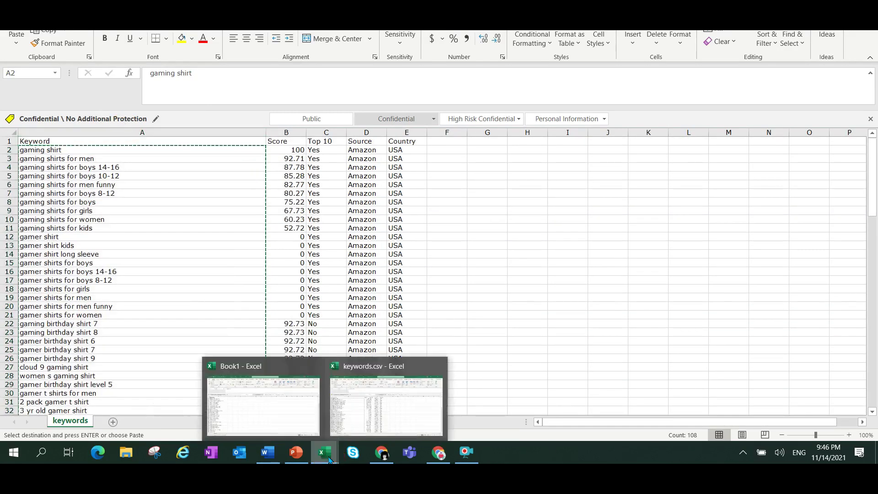
pyautogui.click(294, 426)
pyautogui.scroll(-18, 96, 373)
pyautogui.scroll(-20, 92, 370)
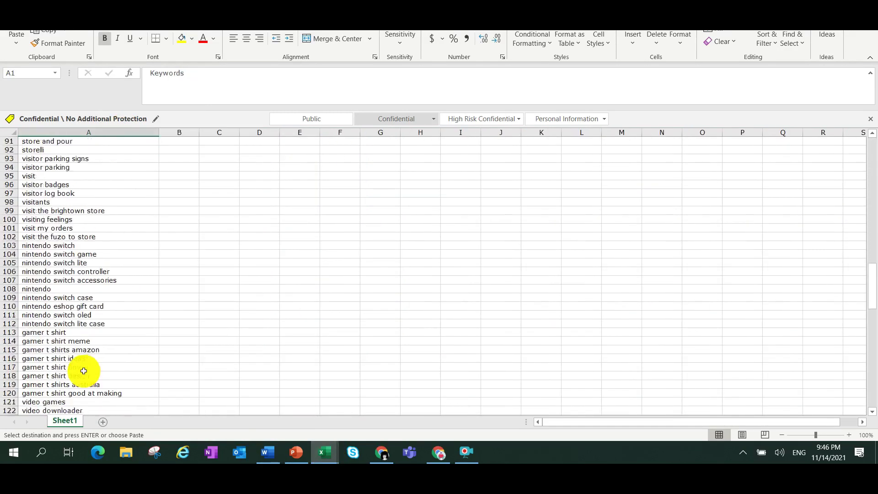
pyautogui.scroll(4, 70, 341)
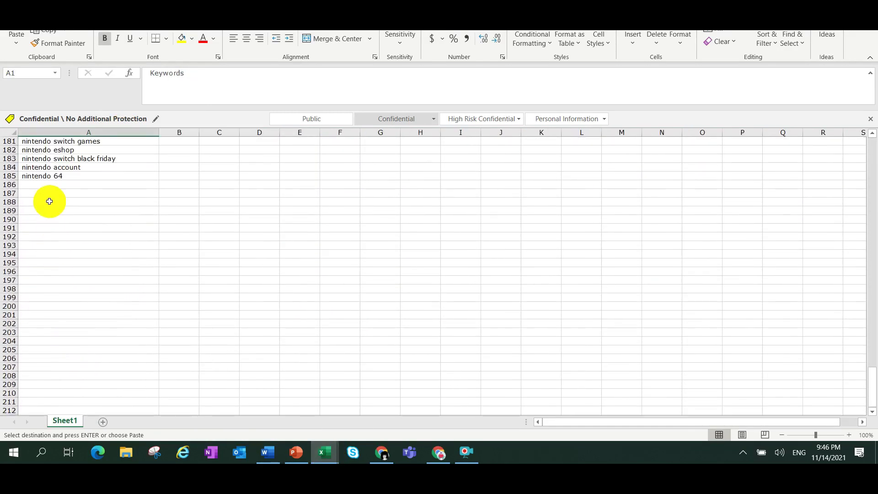
pyautogui.click(53, 186)
pyautogui.hotkey('ctrl', 'v')
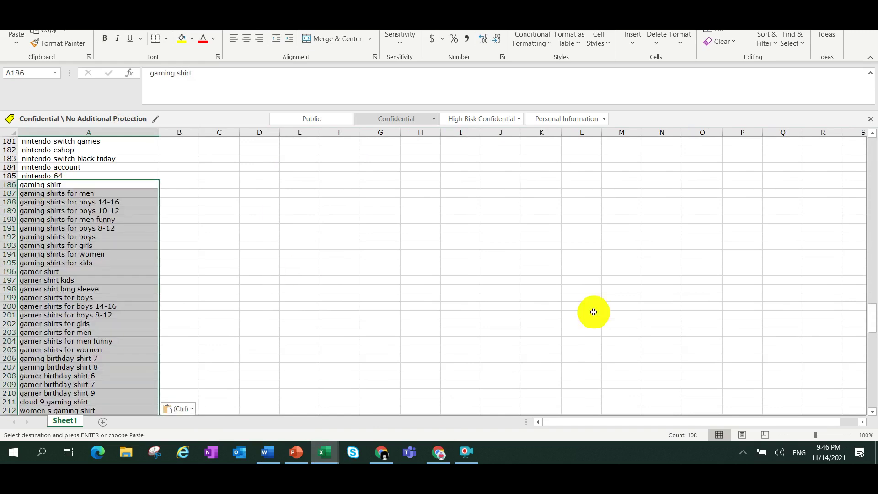
# - Remove duplicate values from the Keywords column, treating the first row as a header
pyautogui.moveTo(869, 318); pyautogui.dragTo(873, 143)
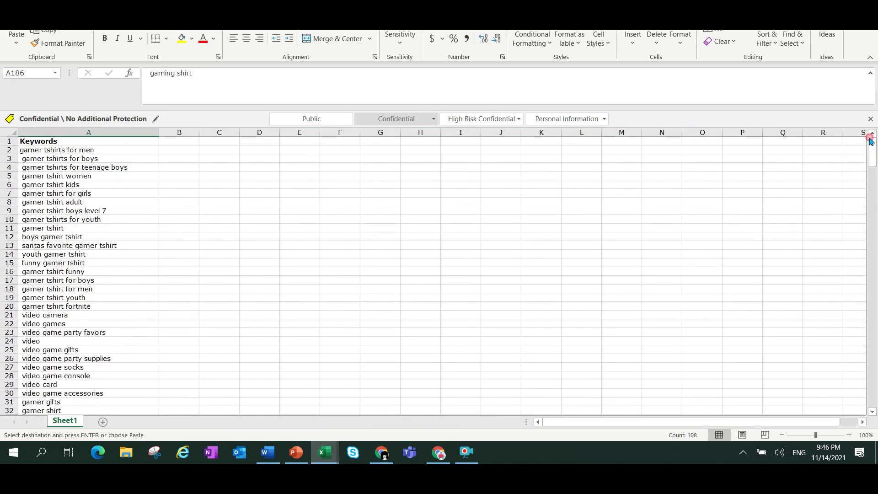
pyautogui.click(107, 135)
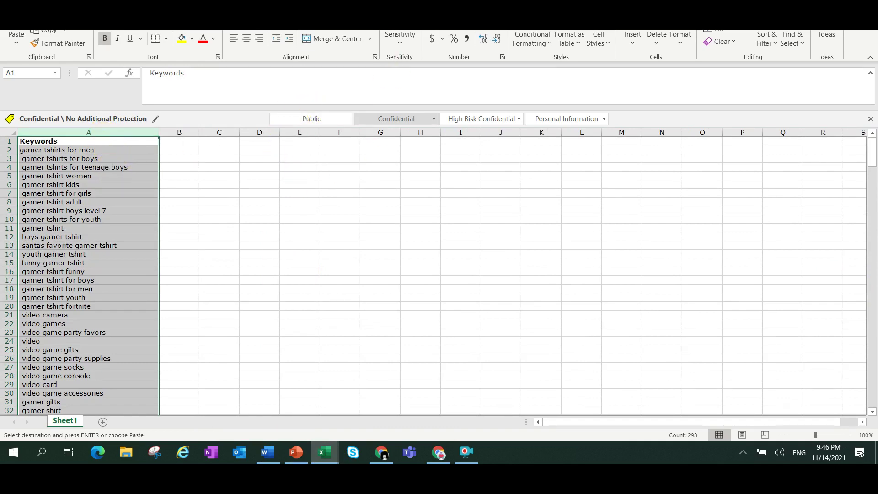
pyautogui.click(197, 2)
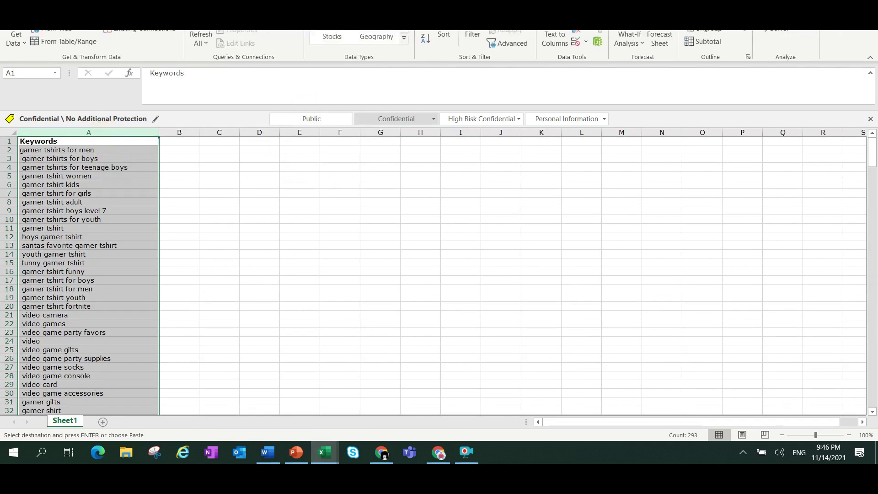
pyautogui.click(578, 32)
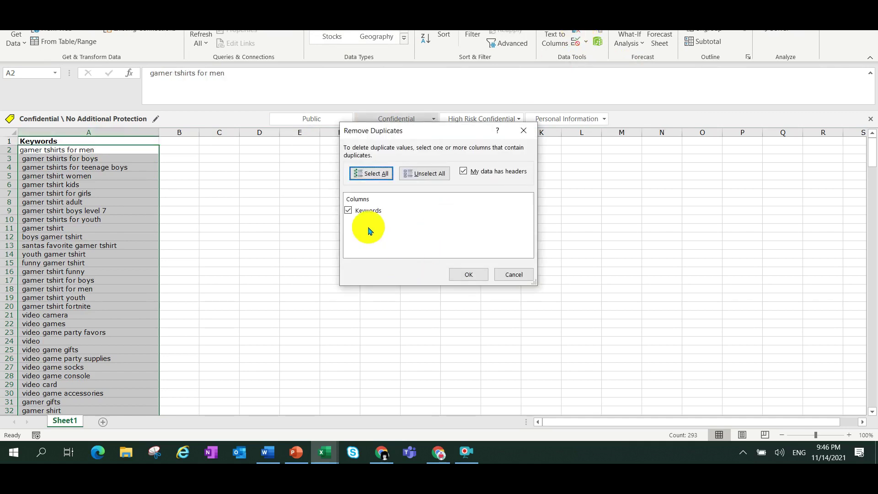
pyautogui.click(471, 275)
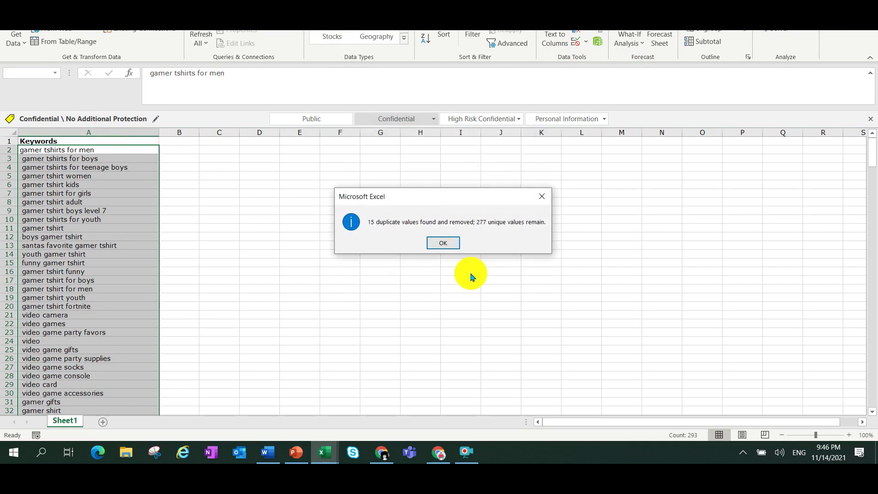
pyautogui.click(445, 247)
pyautogui.click(153, 253)
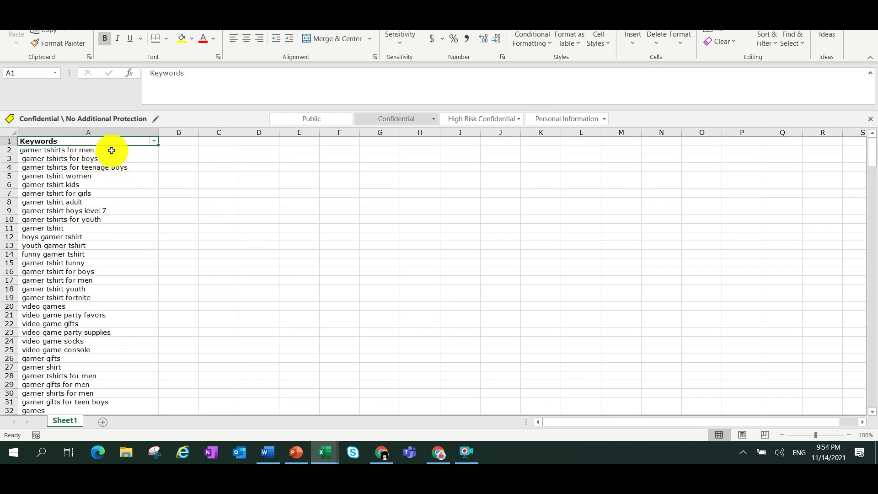
# - Copy the keyword "gamer tshirts for men" from cell A2
pyautogui.click(109, 151)
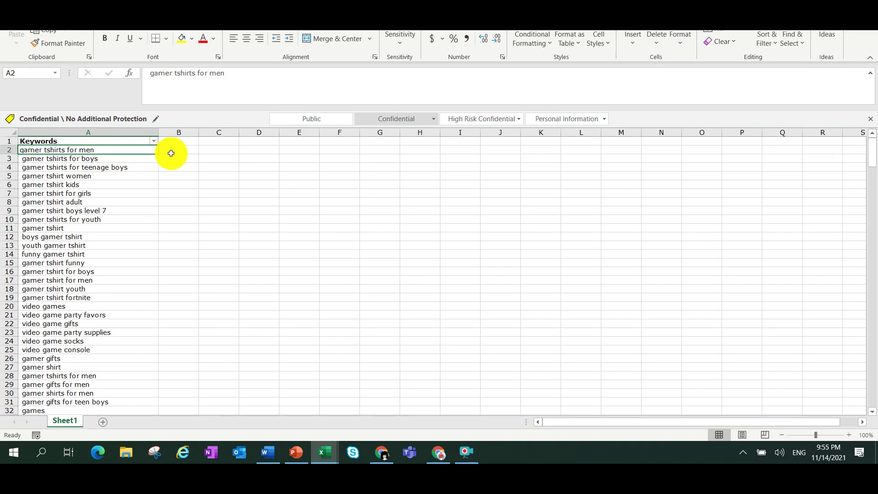
pyautogui.click(140, 166)
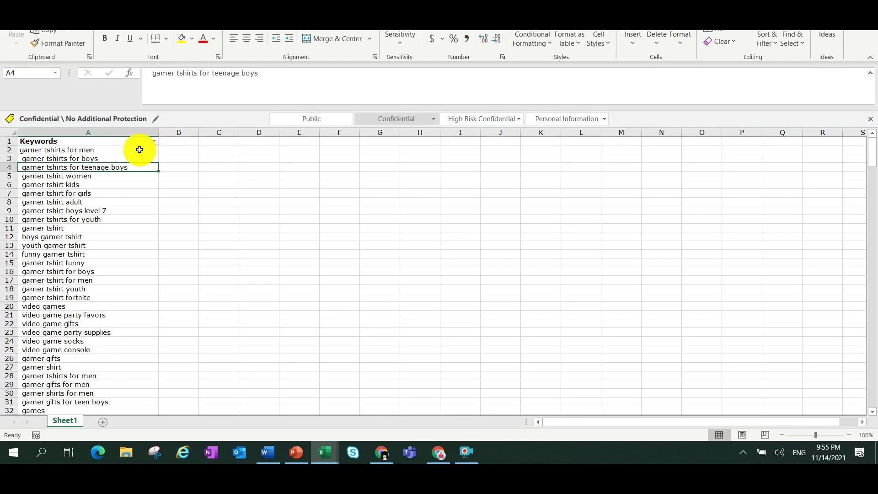
pyautogui.click(131, 152)
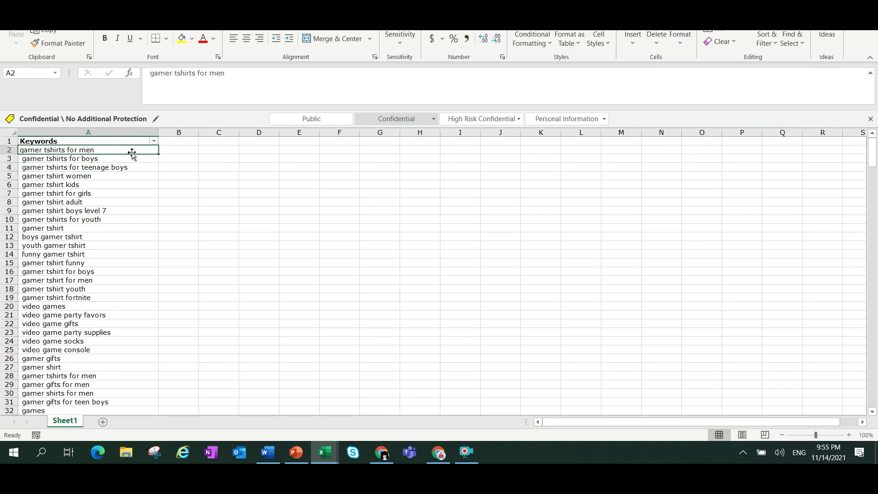
pyautogui.rightClick(104, 151)
pyautogui.click(145, 119)
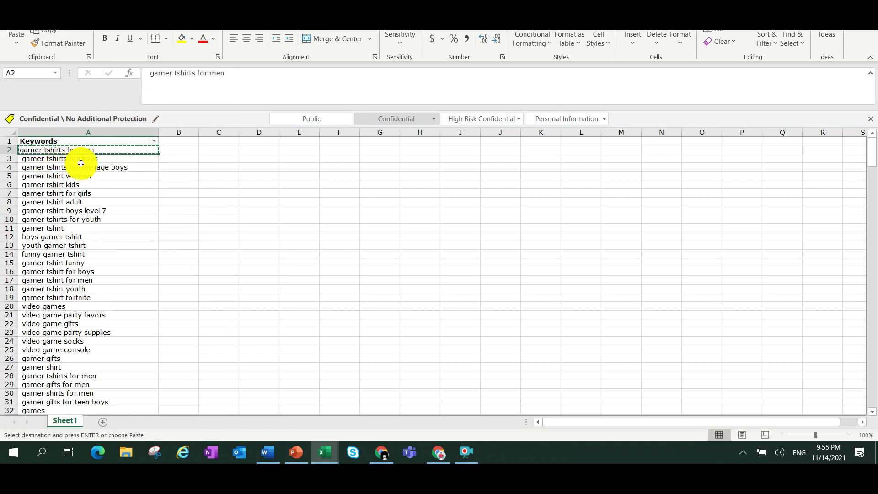
# - Switch to the Amazon page in Chrome and search for the copied keyword "gamer tshirts for men"
pyautogui.click(440, 455)
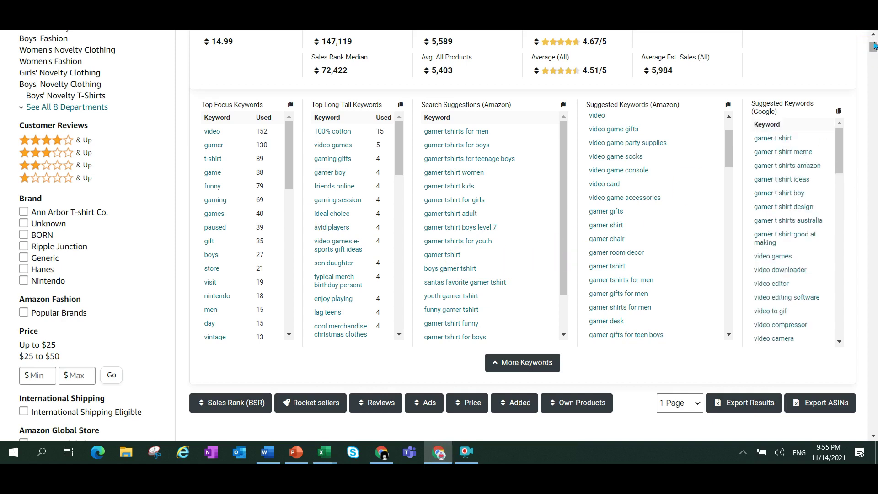
pyautogui.scroll(3, 873, 42)
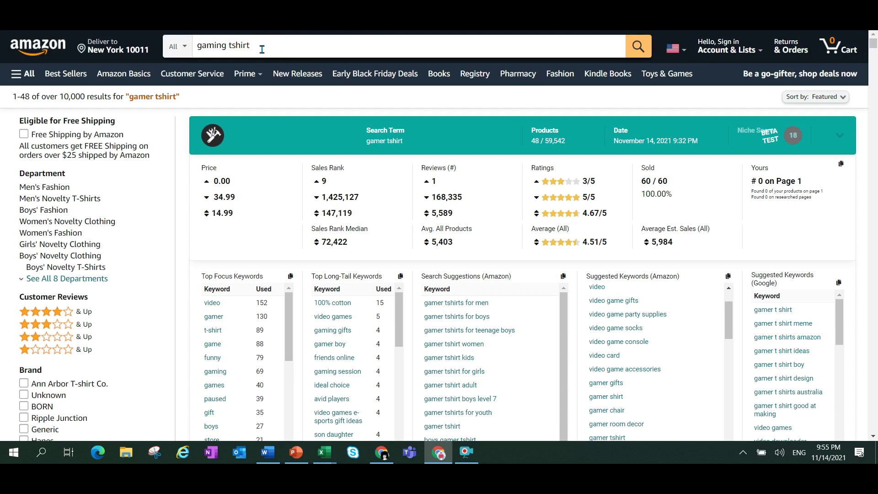
pyautogui.moveTo(256, 46); pyautogui.dragTo(198, 48)
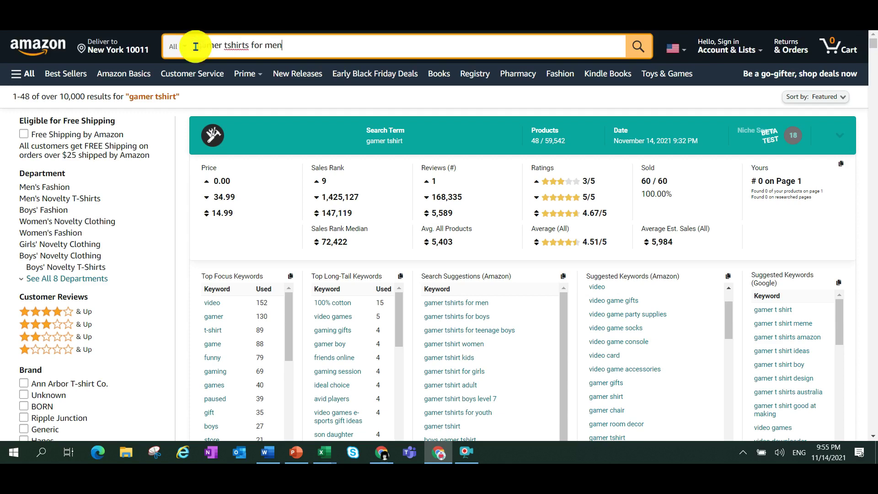
pyautogui.press('Return')
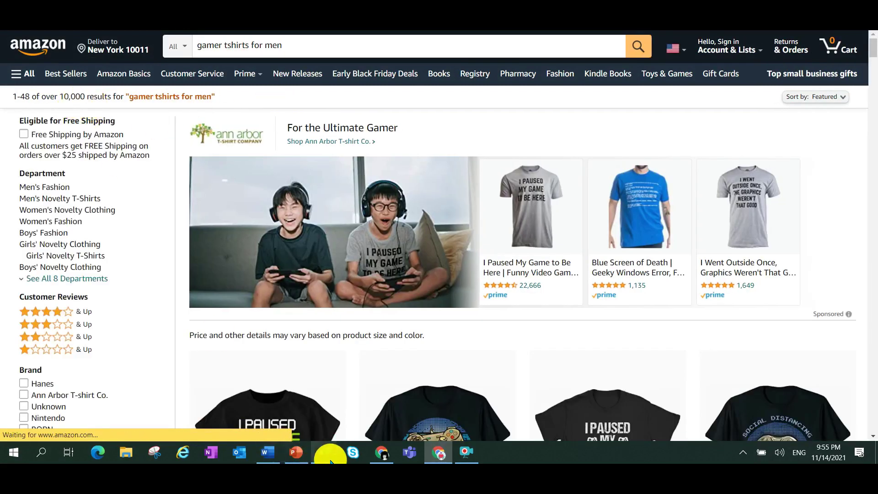
# - Return to the Book1 workbook in Excel and enter 10000 in cell B2 for "gamer tshirts for men"
pyautogui.moveTo(332, 461)
pyautogui.click(392, 412)
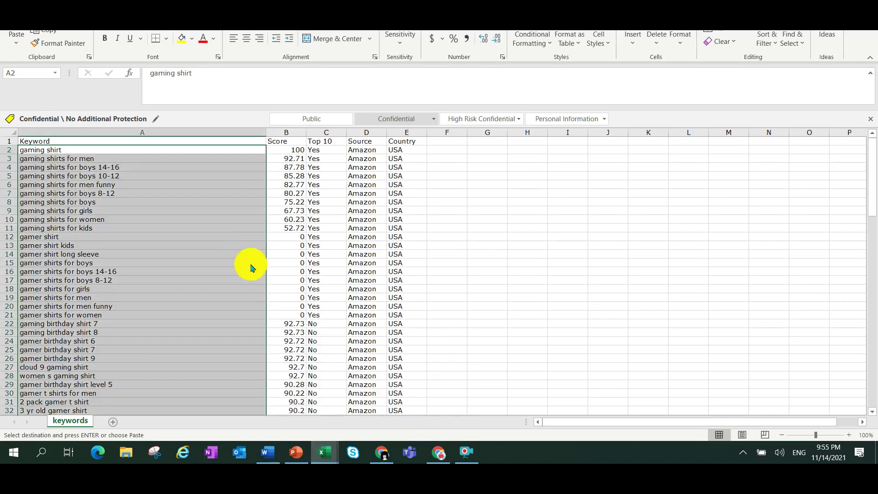
pyautogui.moveTo(325, 456)
pyautogui.click(251, 407)
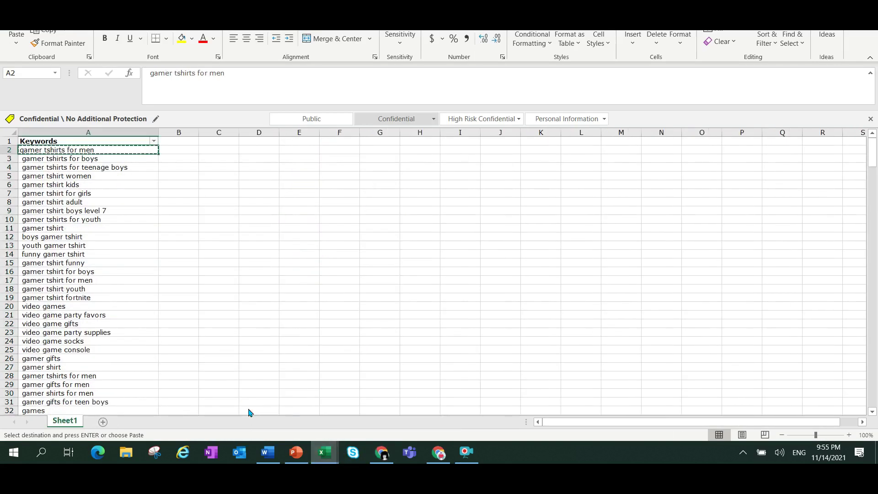
pyautogui.click(173, 153)
pyautogui.write('10000')
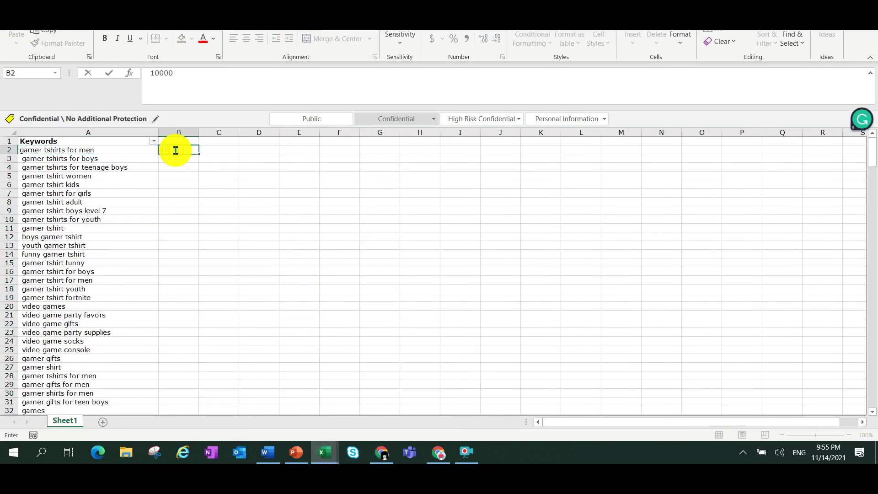
pyautogui.press('Return')
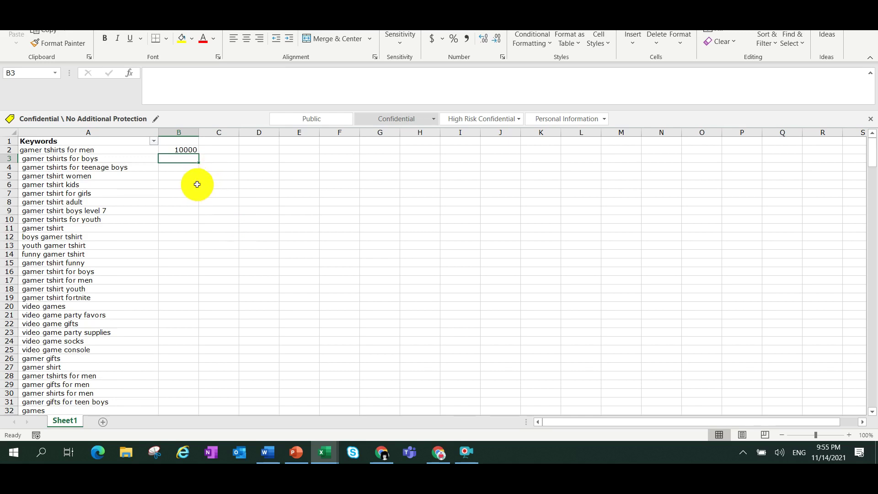
# - Copy the keyword "gamer tshirts for boys" from cell A3 and search Amazon for it in Chrome
pyautogui.click(95, 159)
pyautogui.rightClick(95, 158)
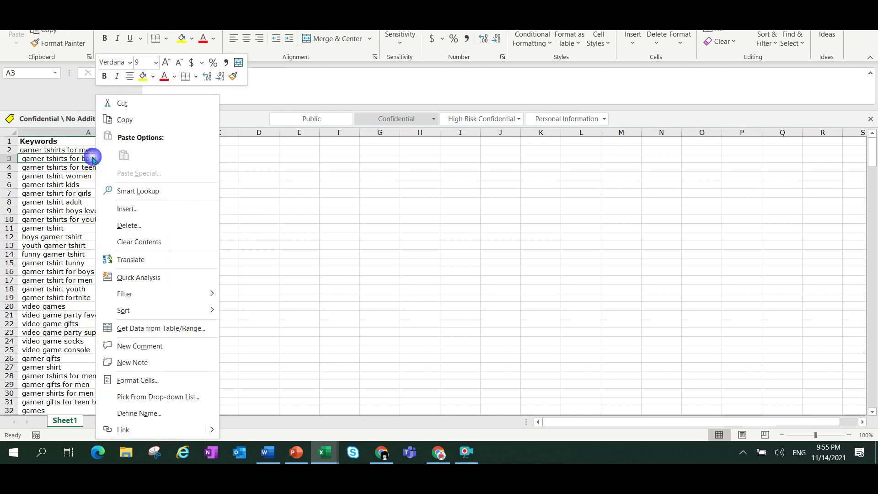
pyautogui.click(135, 128)
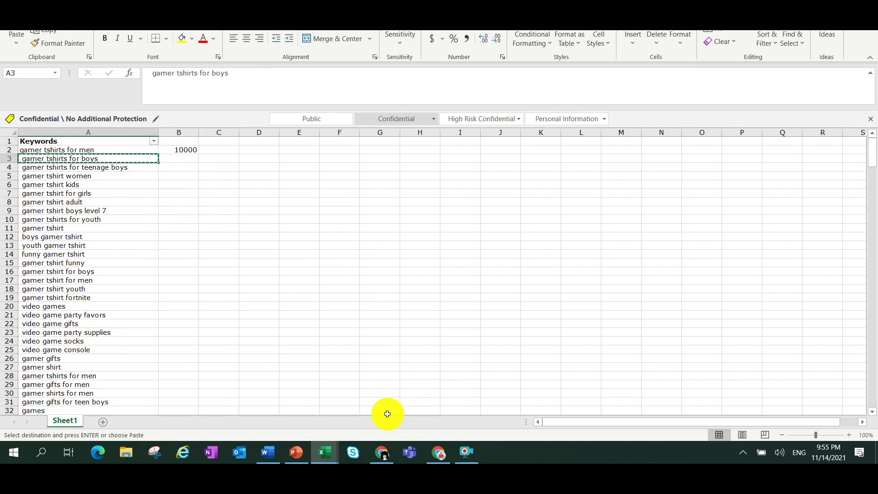
pyautogui.click(444, 455)
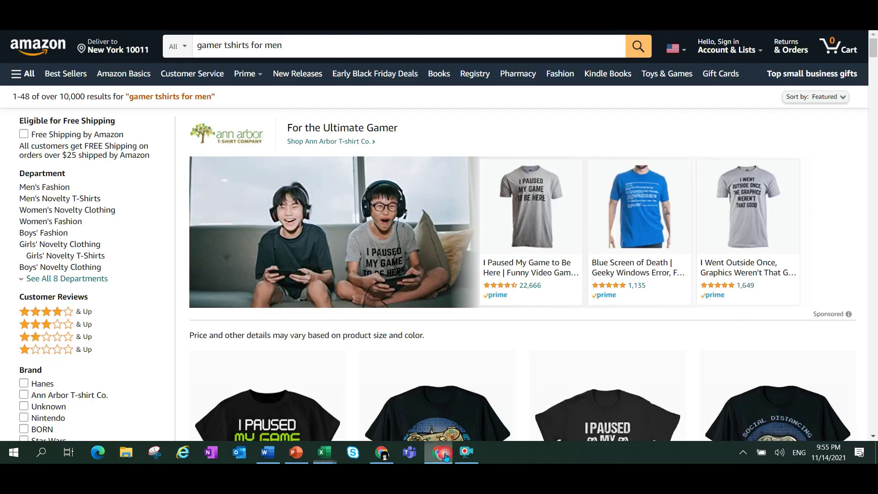
pyautogui.moveTo(288, 44); pyautogui.dragTo(199, 42)
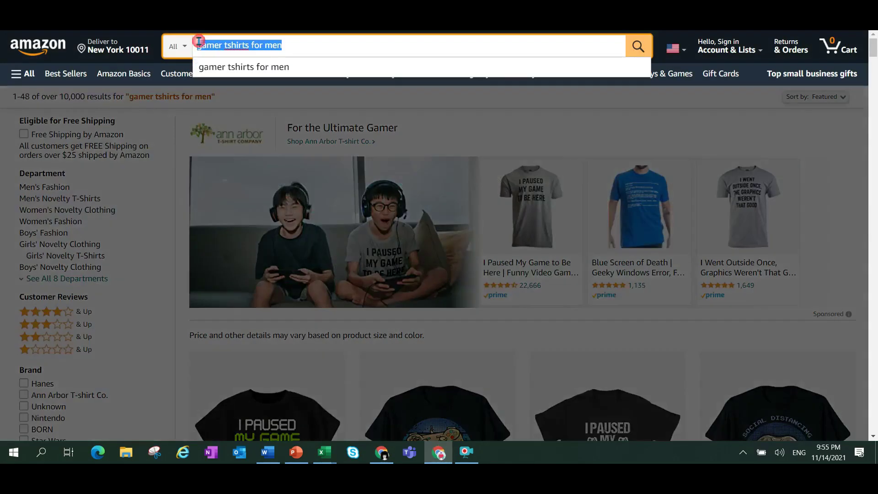
pyautogui.write('gamer tshirts for boys')
pyautogui.press('Return')
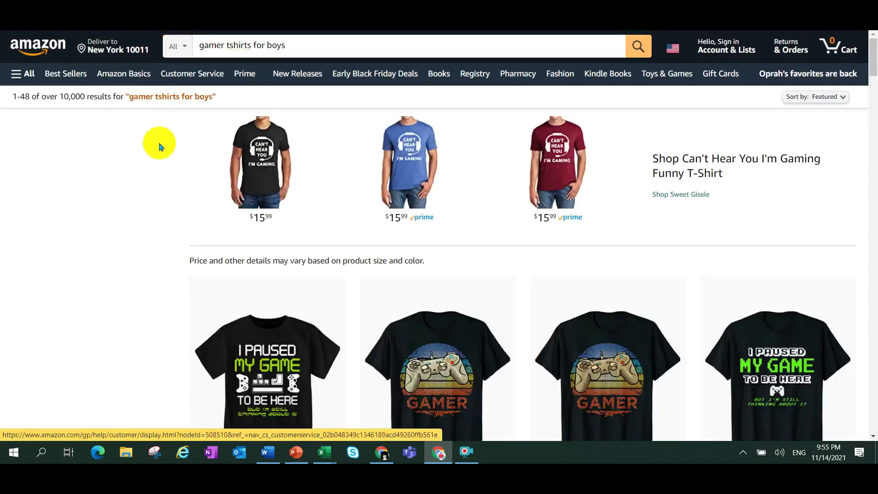
# - Switch back to the Book1 workbook and enter 10000 in cell B3 for "gamer tshirts for boys"
pyautogui.moveTo(324, 453)
pyautogui.click(284, 420)
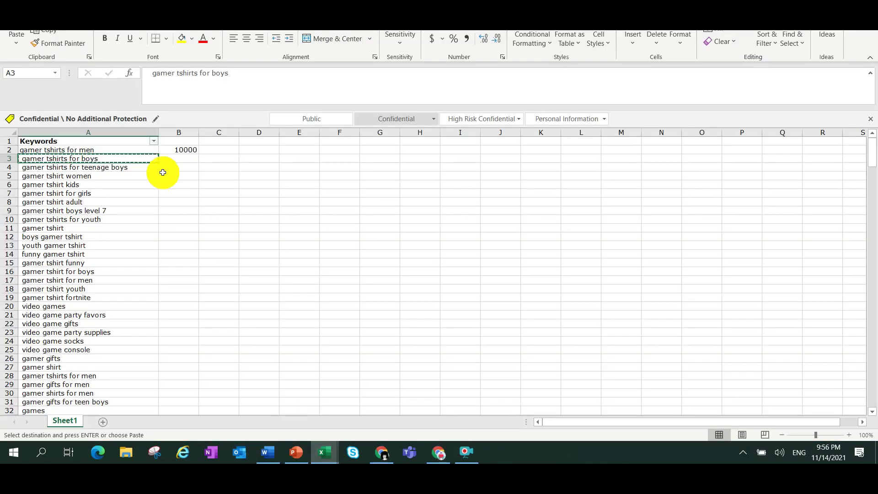
pyautogui.click(173, 158)
pyautogui.write('10000')
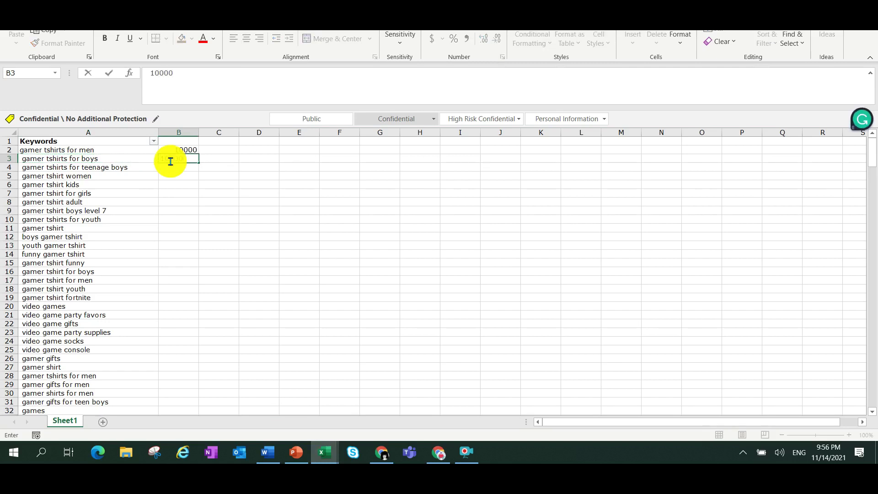
pyautogui.press('Return')
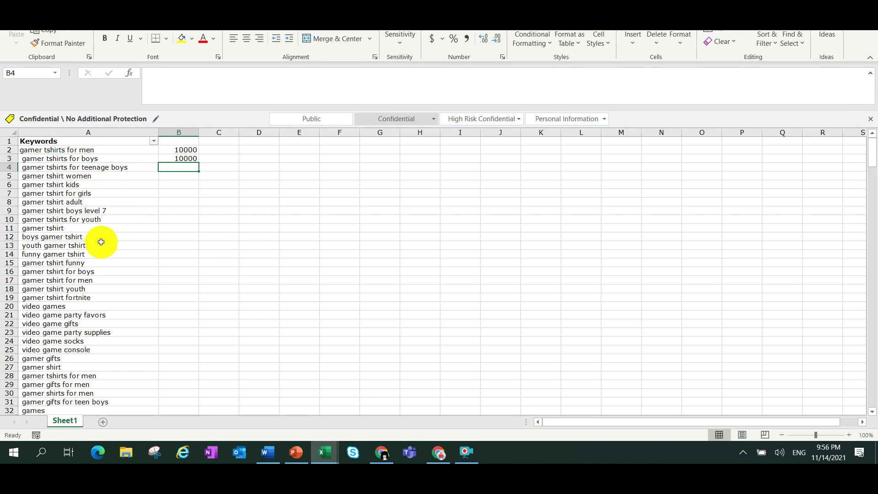
# - Delete row 19, which holds the keyword "gamer tshirt fortnite"
pyautogui.click(10, 298)
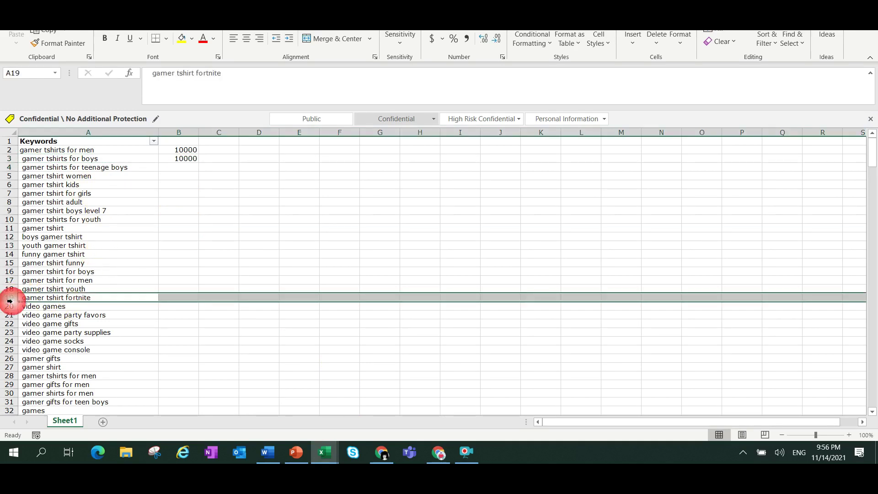
pyautogui.rightClick(10, 298)
pyautogui.click(59, 212)
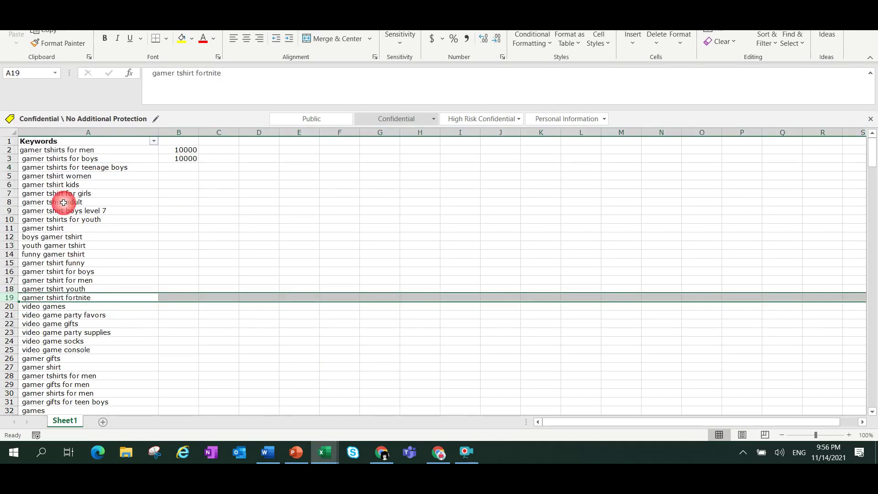
pyautogui.click(176, 235)
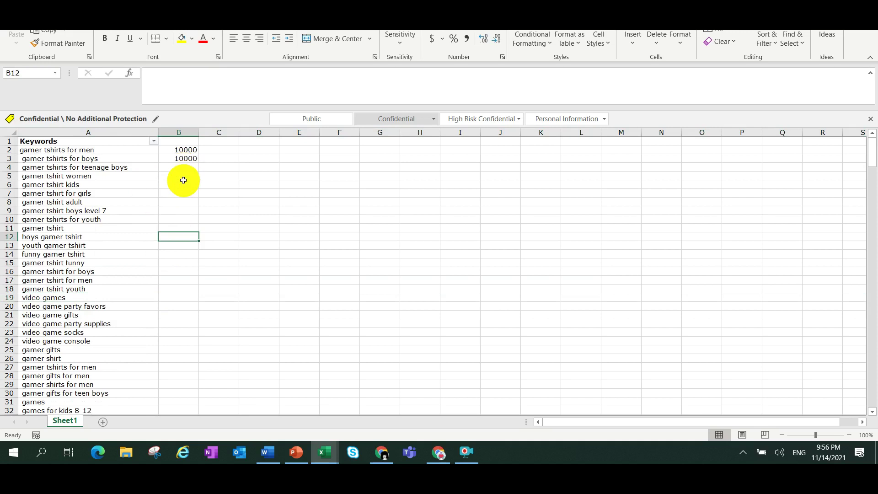
# - Enter "Less than 500" in cell B6 for "gamer tshirt kids" and widen column B to fit the text
pyautogui.click(184, 186)
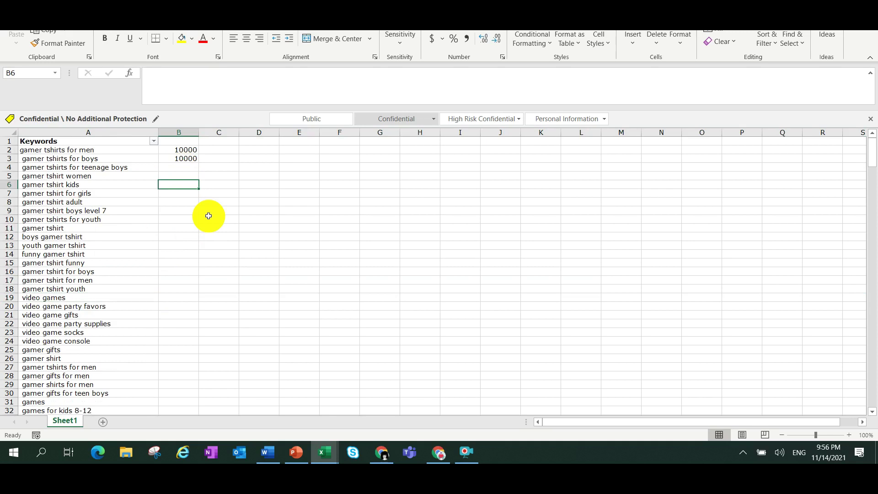
pyautogui.write('Le')
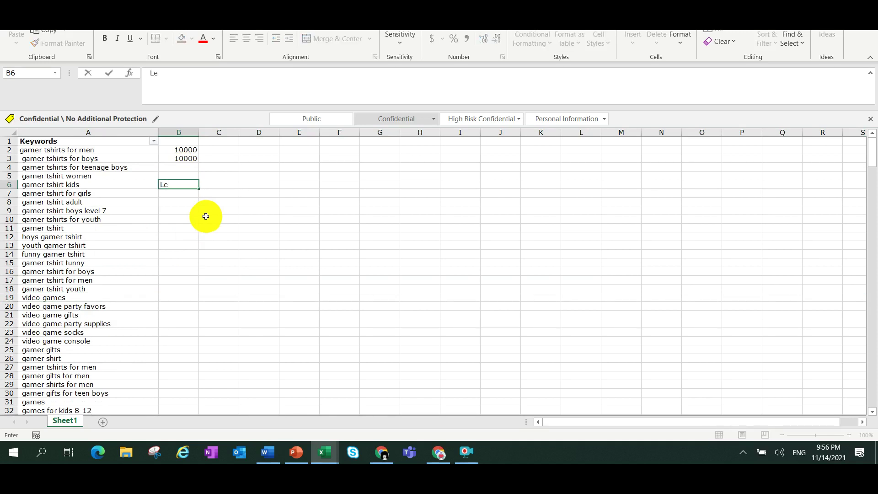
pyautogui.write('ss than')
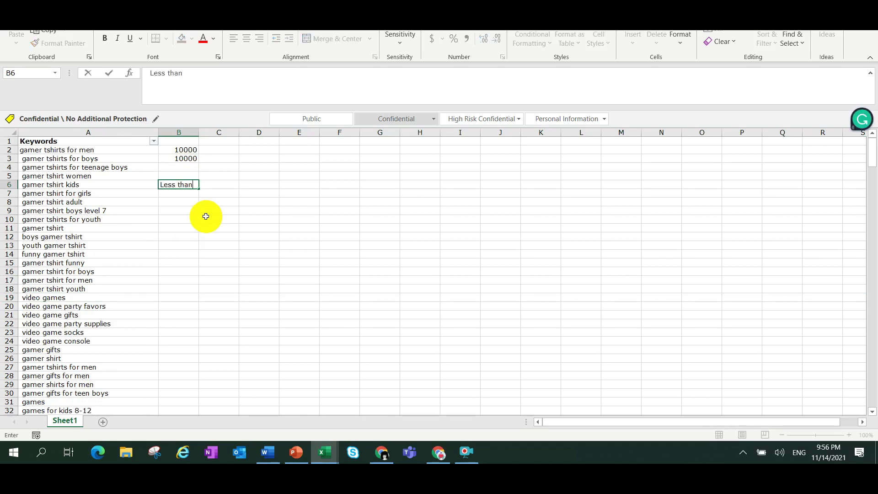
pyautogui.write(' 500')
pyautogui.press('Return')
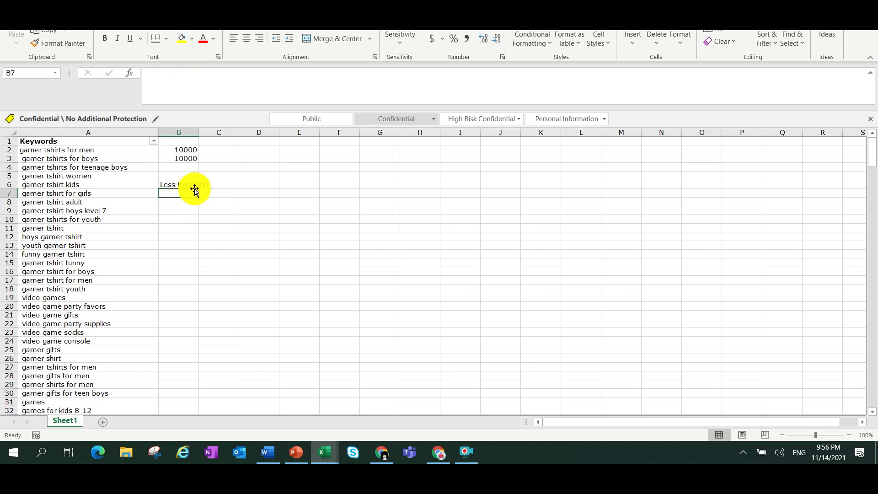
pyautogui.moveTo(199, 131); pyautogui.dragTo(216, 130)
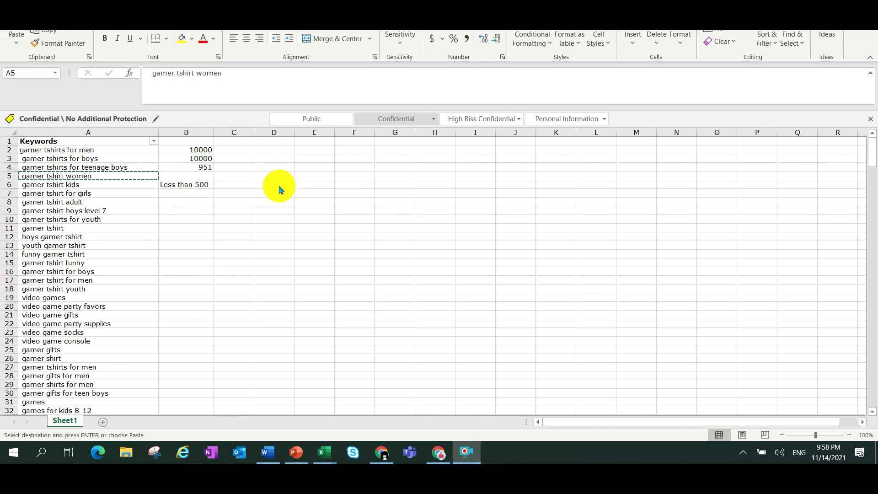
# - Search Amazon in Chrome for the keyword "gamer tshirt women" copied from cell A5, replacing the previous search term
pyautogui.click(73, 174)
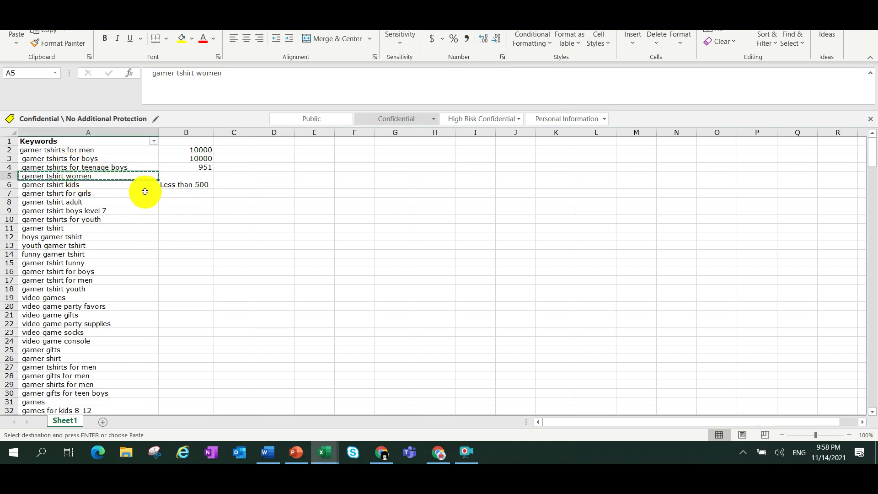
pyautogui.click(440, 453)
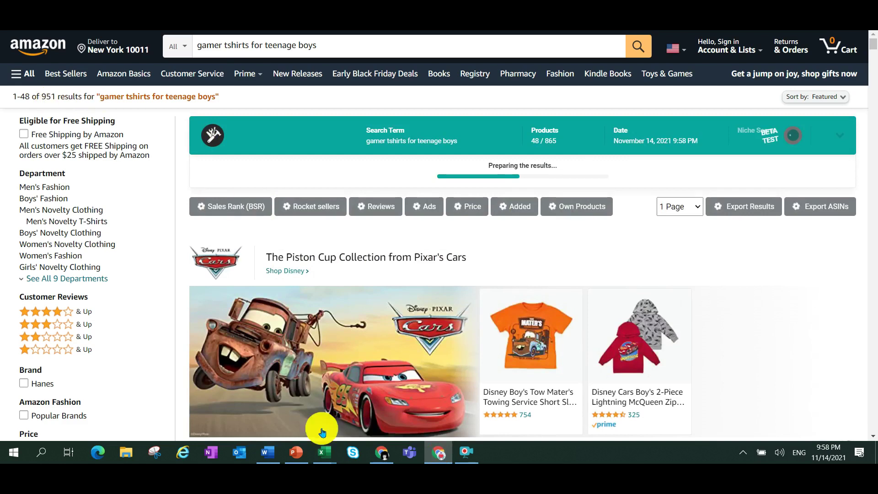
pyautogui.moveTo(324, 446)
pyautogui.click(276, 413)
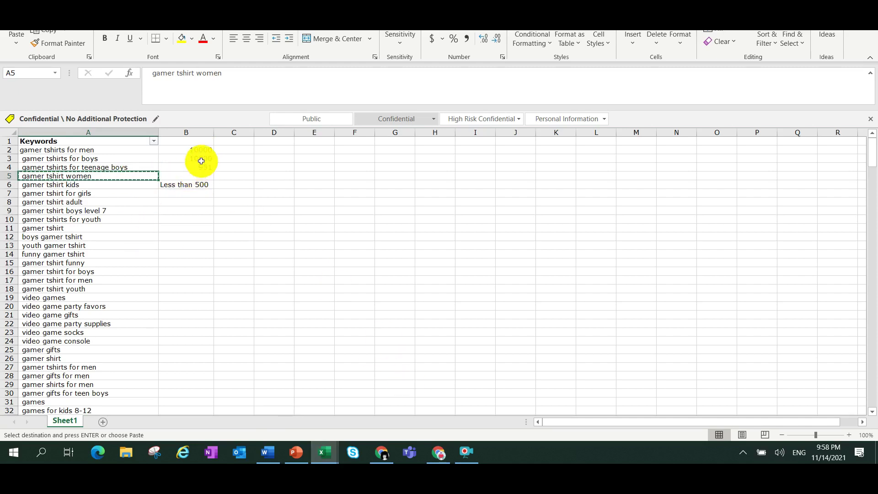
pyautogui.click(438, 454)
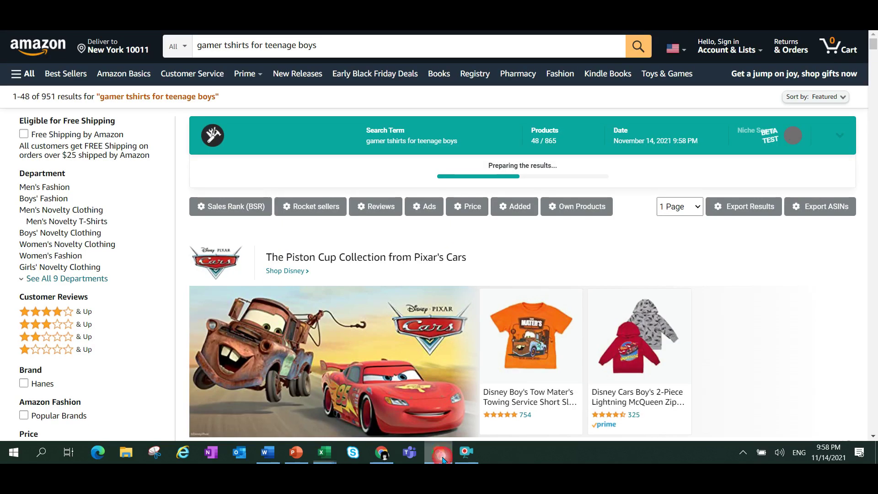
pyautogui.click(321, 44)
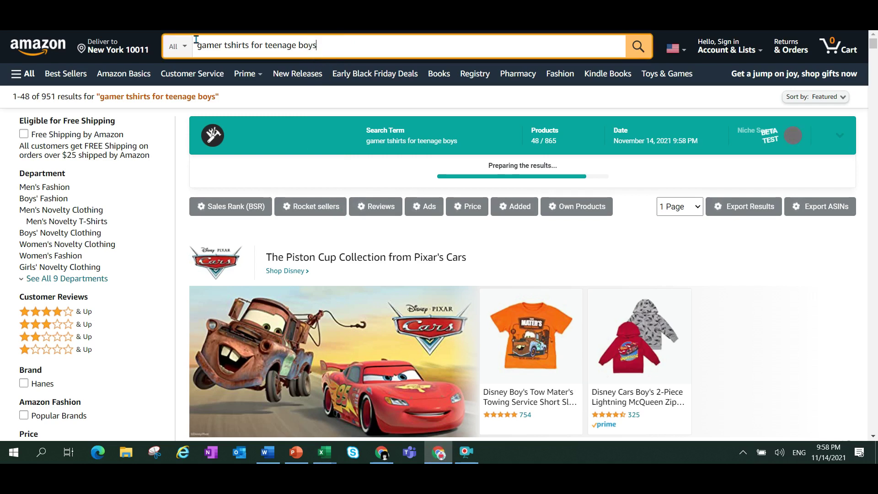
pyautogui.click(290, 51)
pyautogui.tripleClick(325, 44)
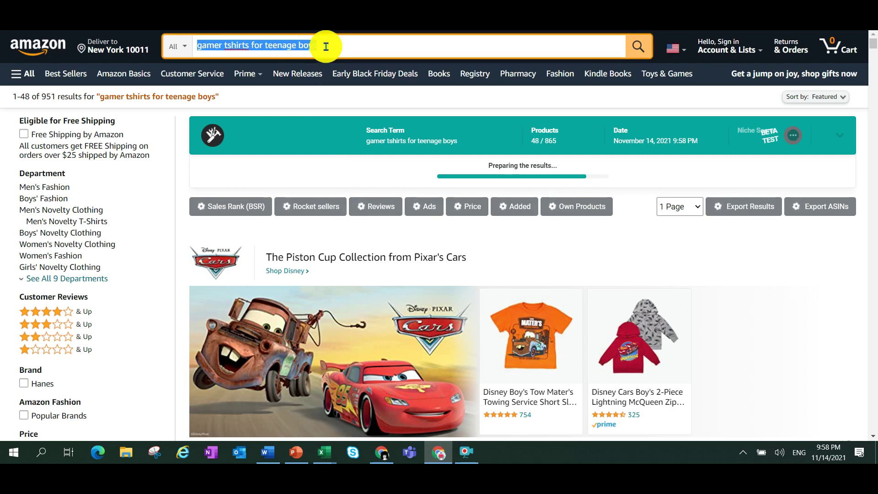
pyautogui.write('gamer tshirt women')
pyautogui.press('Return')
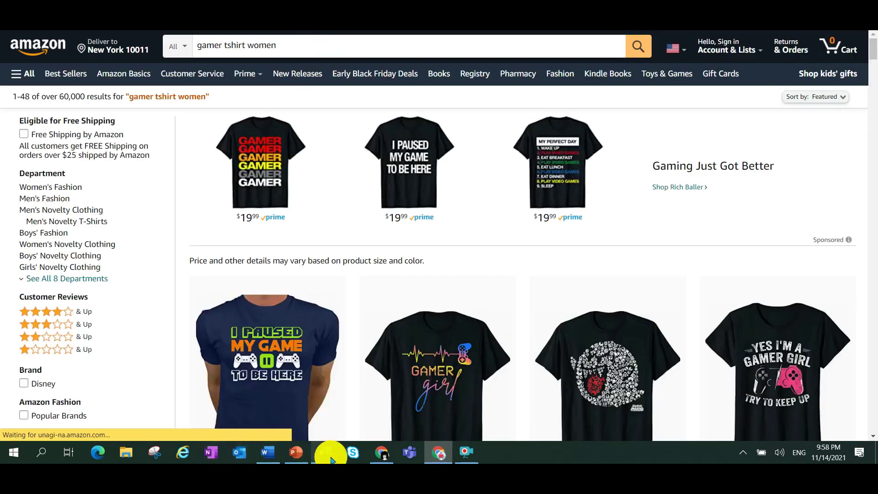
# - Switch back to the Book1 workbook with the keyword list
pyautogui.moveTo(325, 453)
pyautogui.moveTo(373, 418)
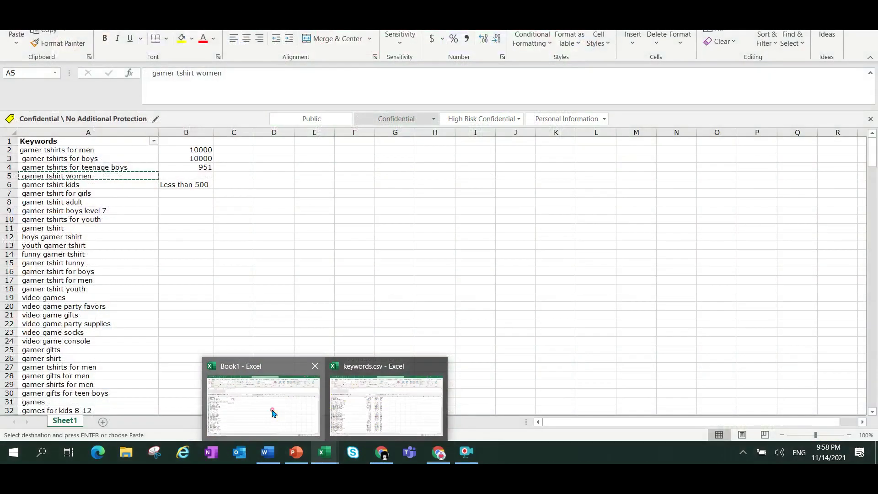
pyautogui.click(288, 401)
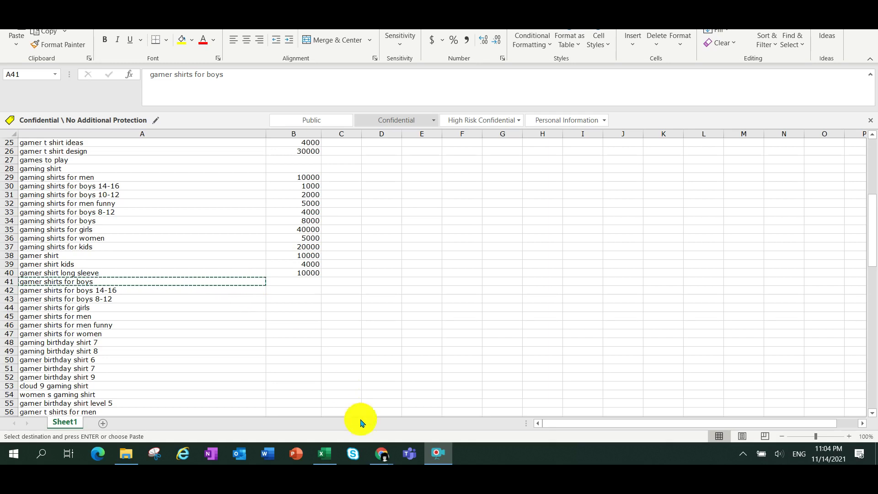
# - Search Amazon in Chrome for "gamer shirts for boys" copied from cell A41, and return to that keyword's row in the workbook
pyautogui.moveTo(381, 454)
pyautogui.click(443, 407)
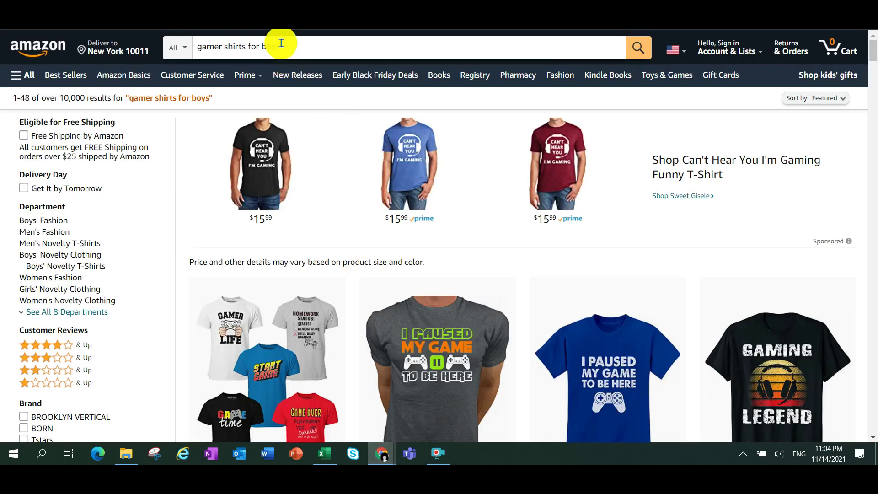
pyautogui.moveTo(279, 47); pyautogui.dragTo(176, 49)
pyautogui.hotkey('ctrl', 'v')
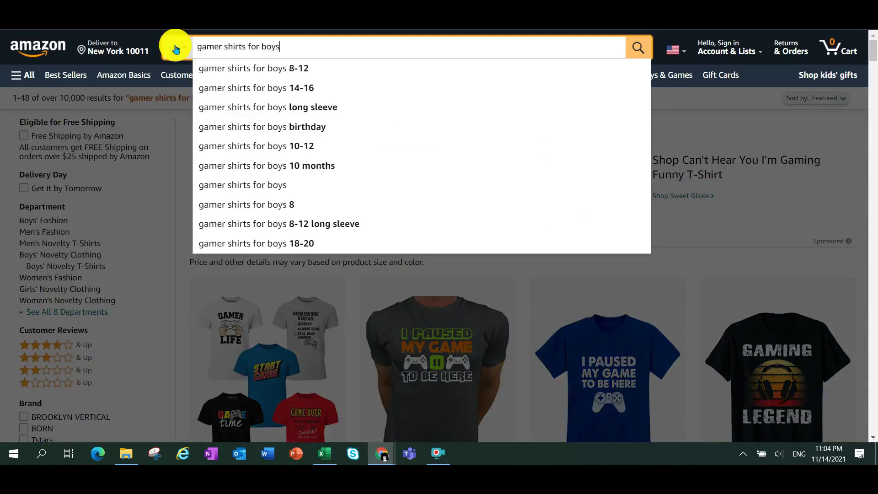
pyautogui.press('Return')
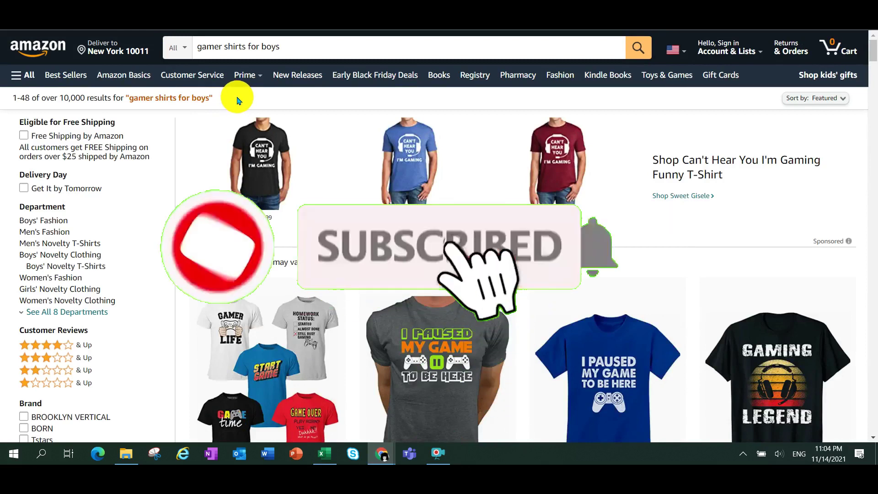
pyautogui.click(322, 454)
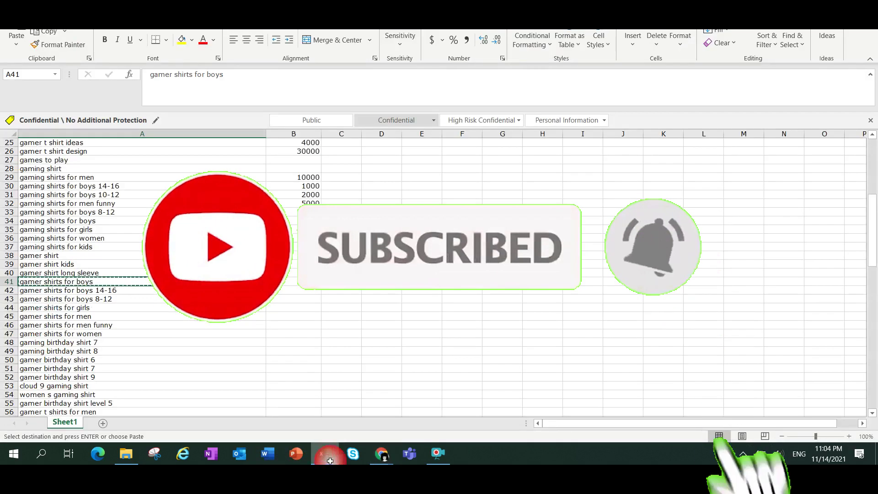
pyautogui.press('Right')
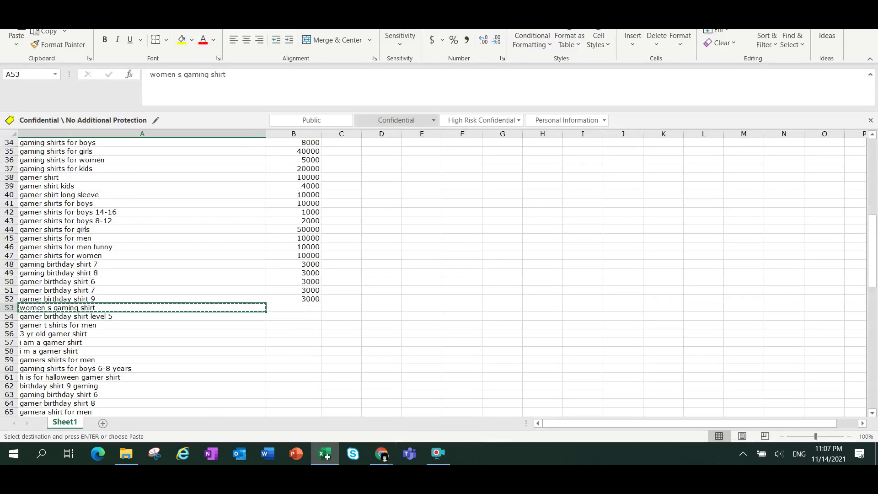
# - Enter 30000 in cell B53 for "women s gaming shirt"
pyautogui.click(304, 307)
pyautogui.write('30000')
pyautogui.click(137, 316)
# - Copy "3 yr old gamer shirt" from cell A56, search Amazon in Chrome for it, and switch back to the workbook
pyautogui.rightClick(147, 334)
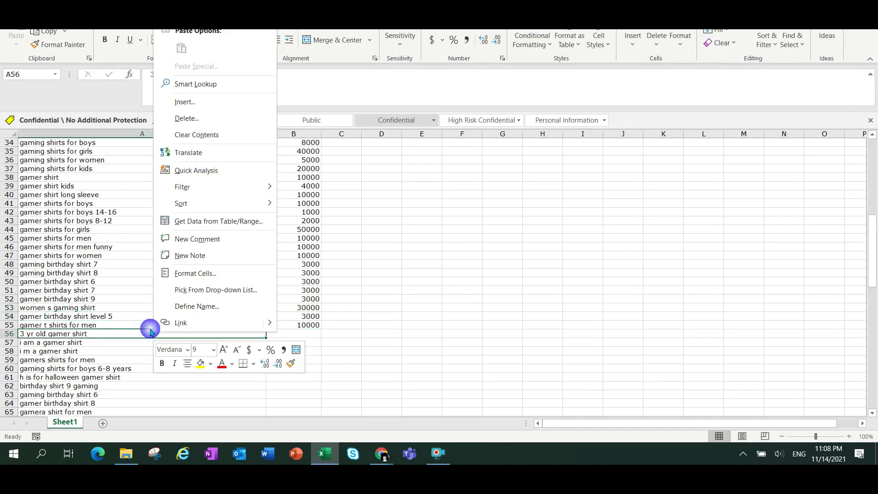
pyautogui.hotkey('ctrl', 'c')
pyautogui.moveTo(382, 454)
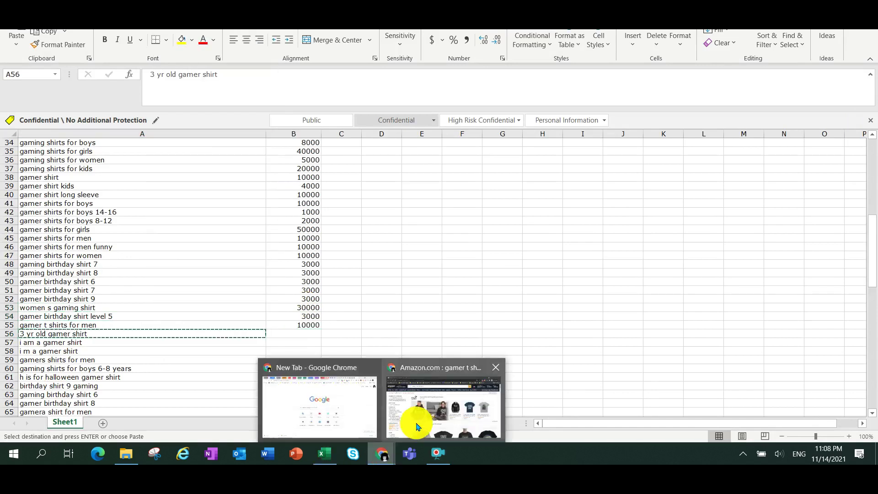
pyautogui.click(416, 426)
pyautogui.click(288, 48)
pyautogui.hotkey('ctrl', 'v')
pyautogui.press('Return')
pyautogui.hotkey('alt', 'Tab')
# - Enter 202 in cell B56 for "3 yr old gamer shirt"
pyautogui.click(308, 334)
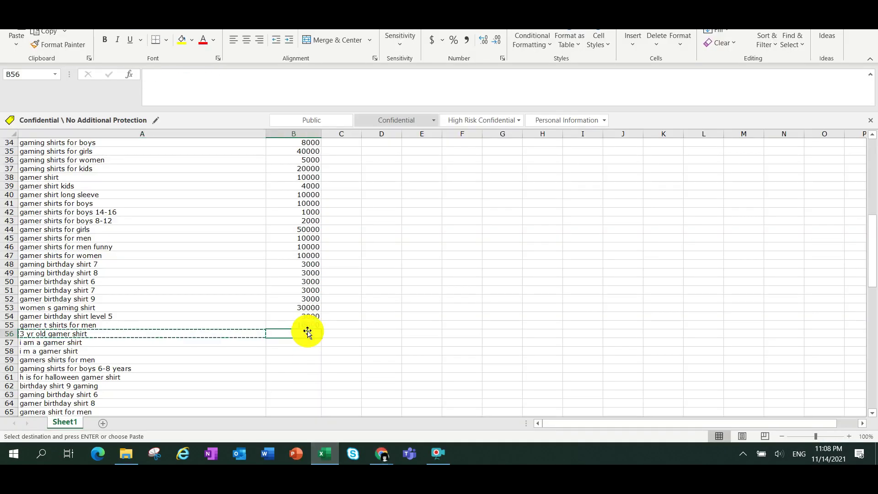
pyautogui.write('202')
pyautogui.press('Return')
# - Copy "i am a gamer shirt" from cell A57 and search Amazon in Chrome for it, replacing the previous term
pyautogui.click(147, 342)
pyautogui.hotkey('ctrl', 'c')
pyautogui.tripleClick(268, 49)
pyautogui.hotkey('ctrl', 'v')
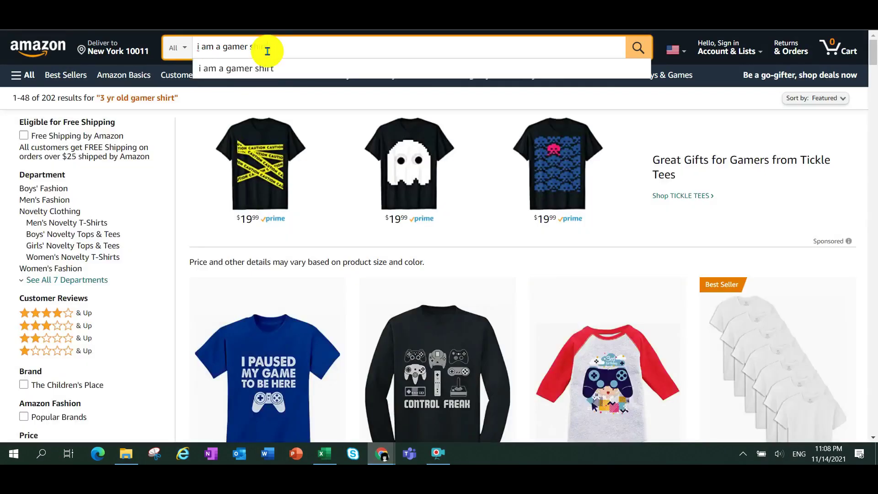
pyautogui.press('Return')
# - Switch back to the workbook and enter 1000 in cell B57 for "i am a gamer shirt"
pyautogui.click(324, 454)
pyautogui.write('1000')
pyautogui.press('Return')
# - Copy "i m a gamer shirt" from cell A58 and search Amazon in Chrome for it, replacing the previous term
pyautogui.rightClick(151, 350)
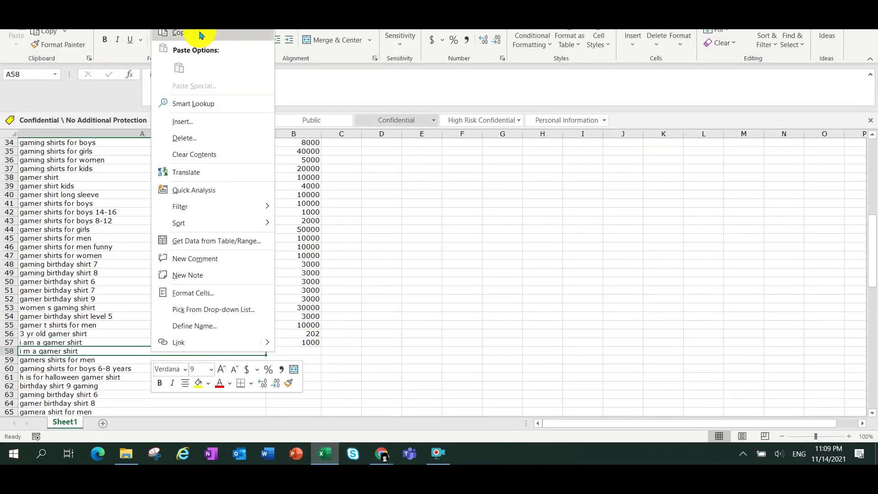
pyautogui.click(201, 33)
pyautogui.hotkey('alt', 'Tab')
pyautogui.tripleClick(280, 48)
pyautogui.hotkey('ctrl', 'v')
pyautogui.press('Return')
# - Switch back to the workbook and enter 7000 in cell B58 for "i m a gamer shirt"
pyautogui.click(325, 453)
pyautogui.write('7000')
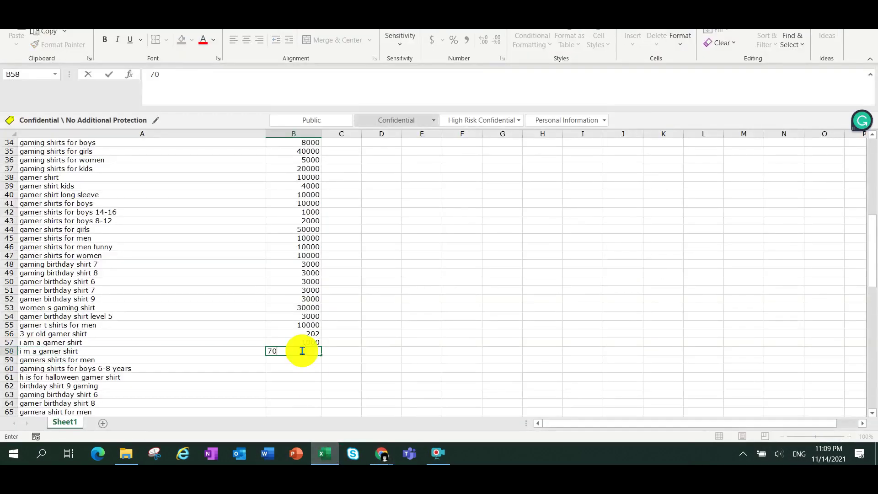
pyautogui.press('Return')
# - Search Amazon in Chrome for the listed keyword "gaming shirts for boys 6-8 years", replacing the previous search term
pyautogui.click(166, 358)
pyautogui.hotkey('alt', 'Tab')
pyautogui.tripleClick(259, 45)
pyautogui.press('BackSpace')
pyautogui.hotkey('ctrl', 'v')
pyautogui.press('Return')
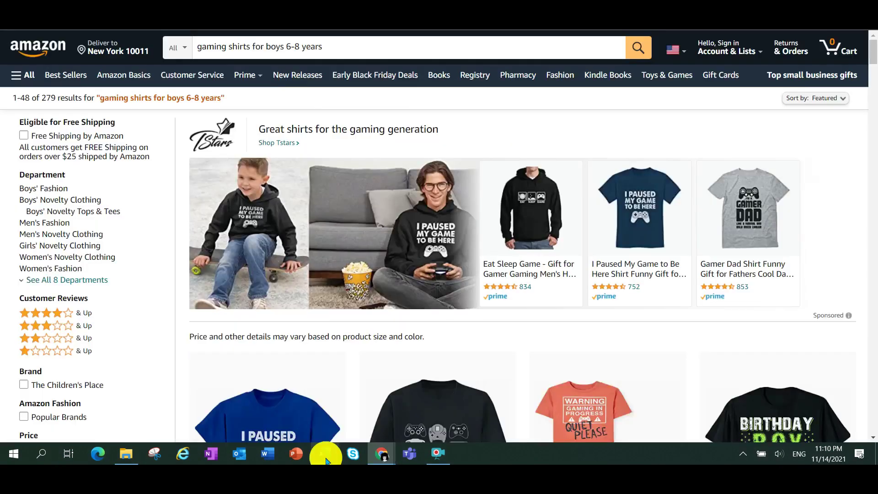
# - Switch back to the workbook and enter 279 in column B for "gaming shirts for boys 6-8 years"
pyautogui.click(324, 453)
pyautogui.click(297, 315)
pyautogui.write('279')
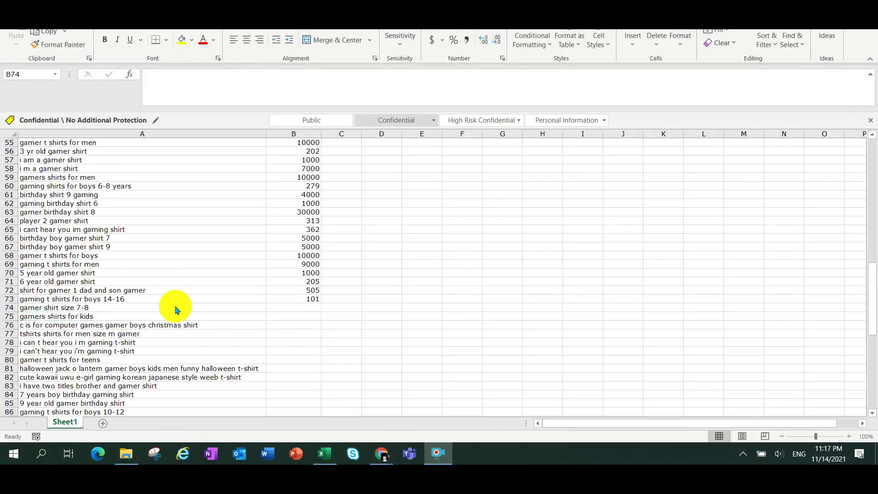
# - Copy "gamer shirt size 7-8" from cell A74 and put it in Amazon's search box in Chrome, replacing the previous term
pyautogui.click(114, 307)
pyautogui.rightClick(114, 308)
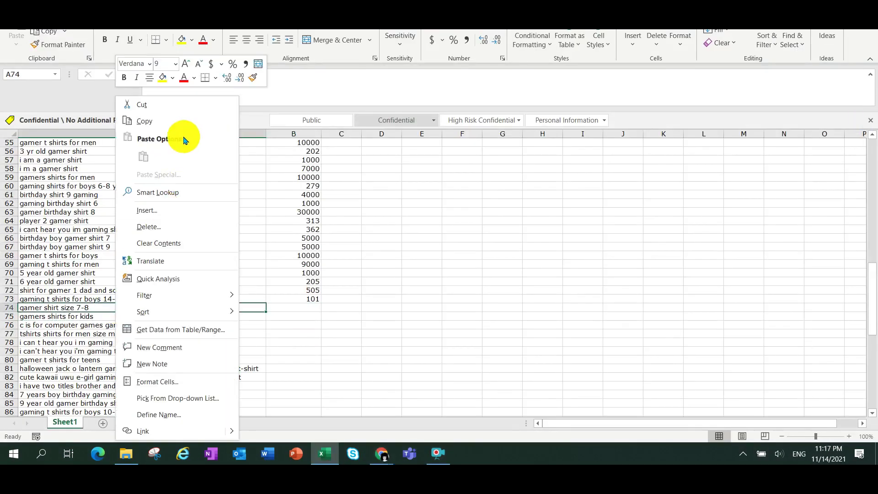
pyautogui.click(142, 121)
pyautogui.moveTo(380, 455)
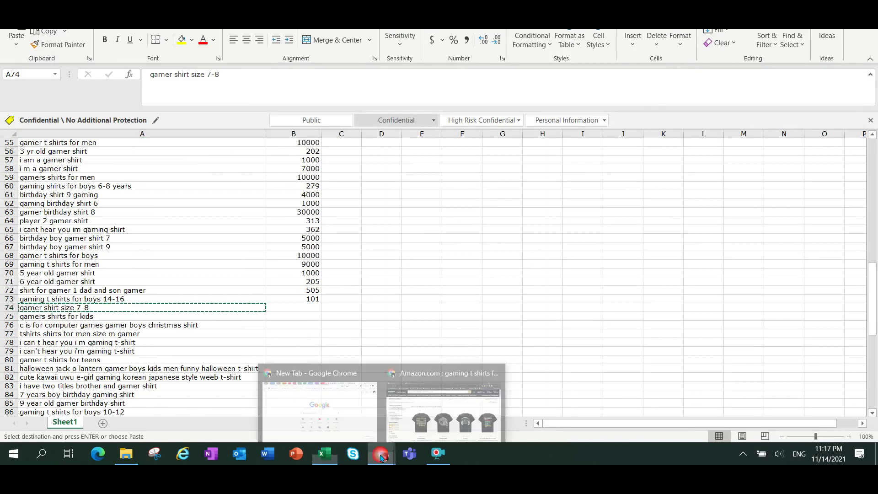
pyautogui.click(439, 411)
pyautogui.click(282, 49)
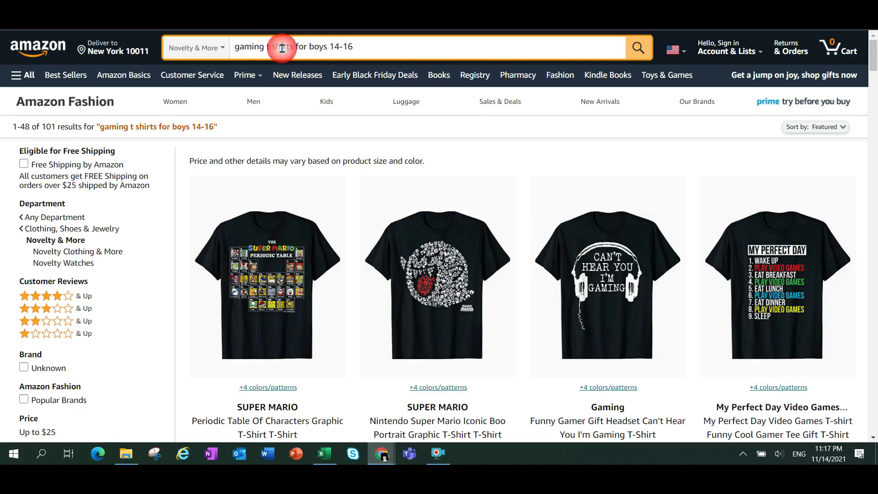
pyautogui.hotkey('ctrl', 'a')
pyautogui.press('BackSpace')
pyautogui.hotkey('ctrl', 'v')
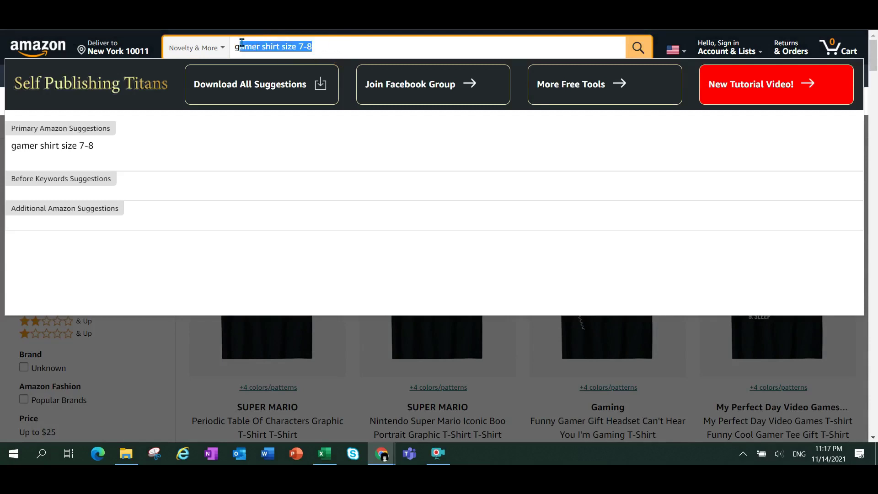
# - Research "gamer shirt size 7-8" with Productor for Merch by Amazon, using US Standard T-shirts (ORCA)
pyautogui.click(236, 44)
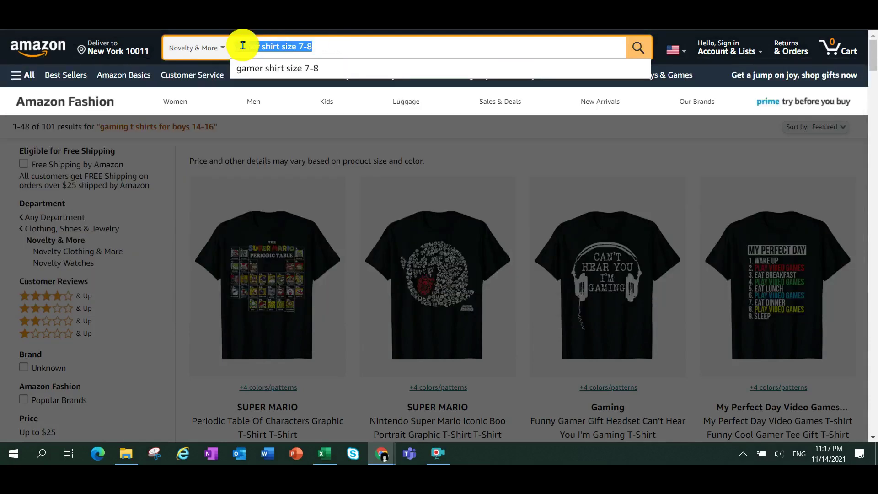
pyautogui.rightClick(269, 49)
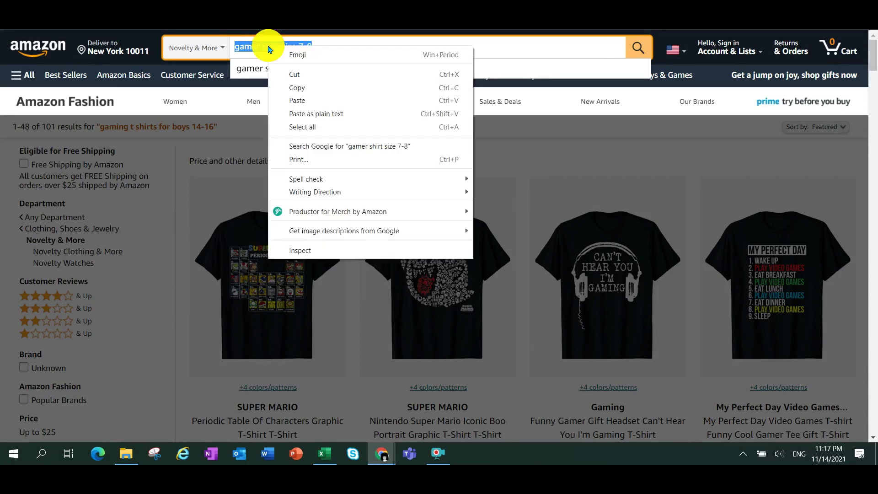
pyautogui.moveTo(389, 213)
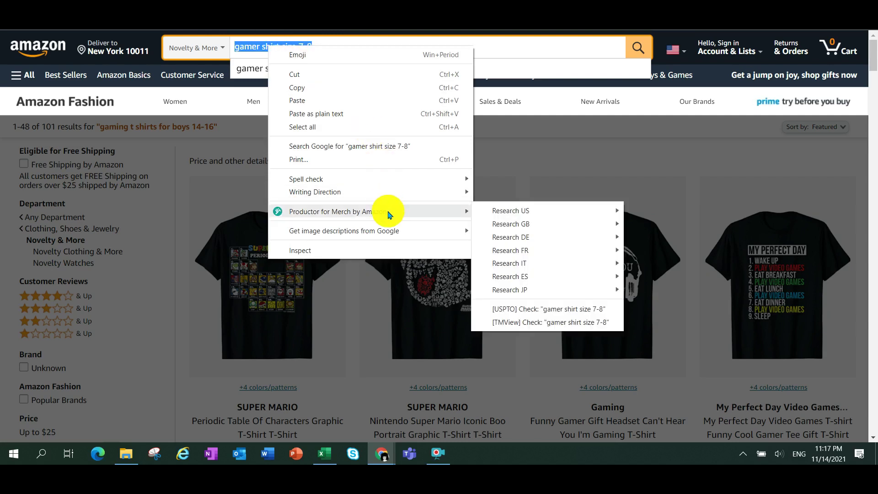
pyautogui.moveTo(534, 212)
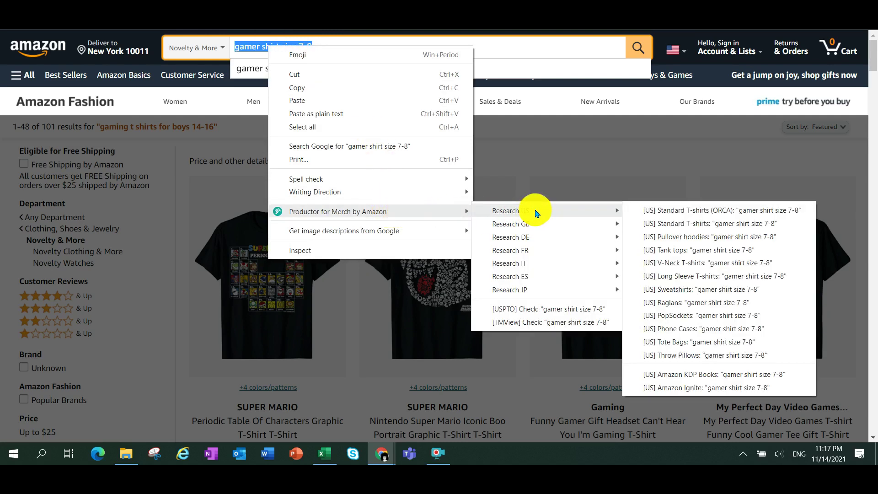
pyautogui.click(659, 212)
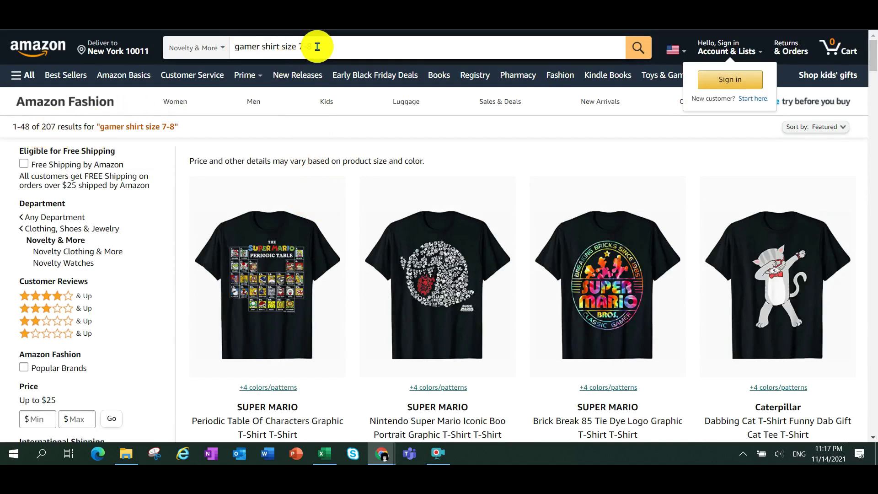
# - Switch back to the workbook and copy the keyword "gaming t shirts for boys 14-16" from cell A73
pyautogui.moveTo(318, 47); pyautogui.dragTo(257, 50)
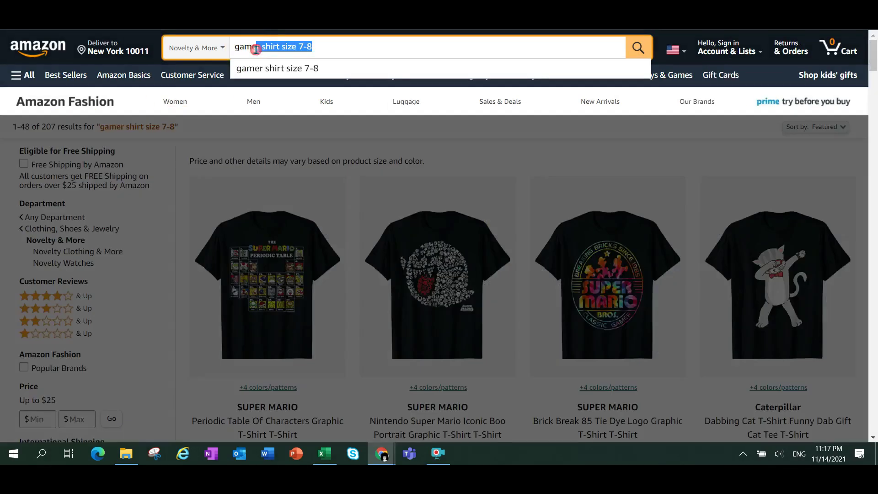
pyautogui.click(325, 454)
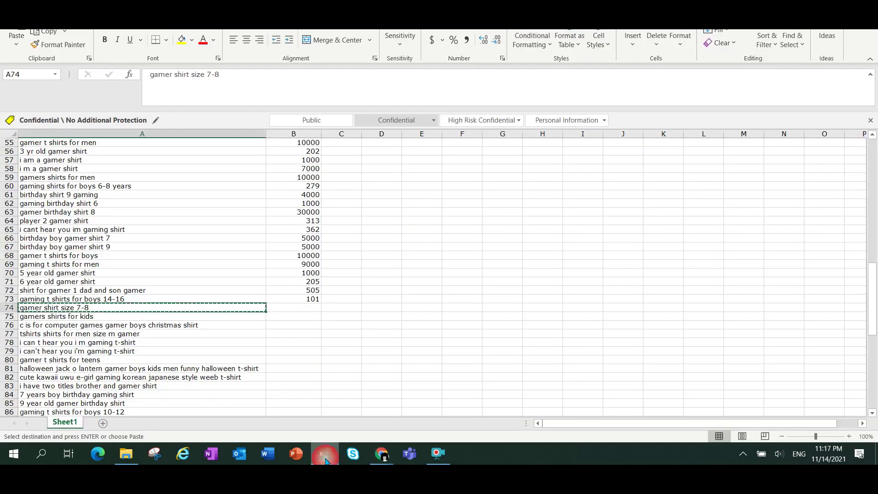
pyautogui.click(101, 318)
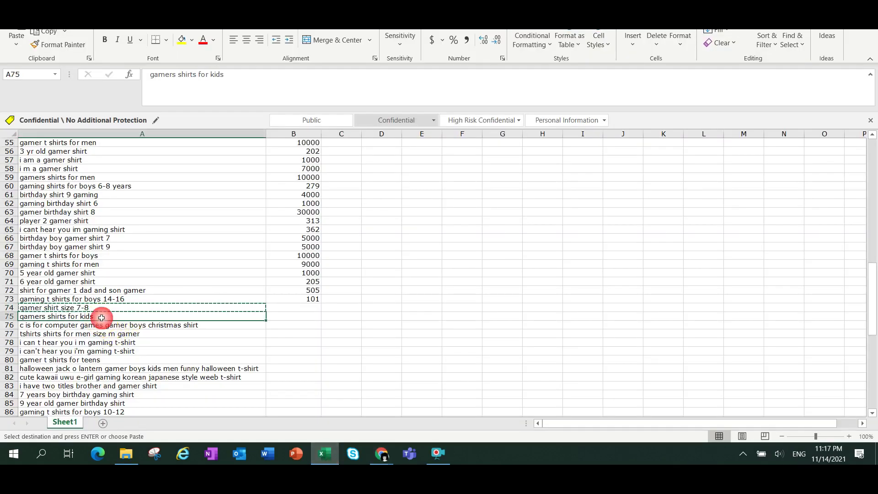
pyautogui.rightClick(103, 316)
pyautogui.click(81, 314)
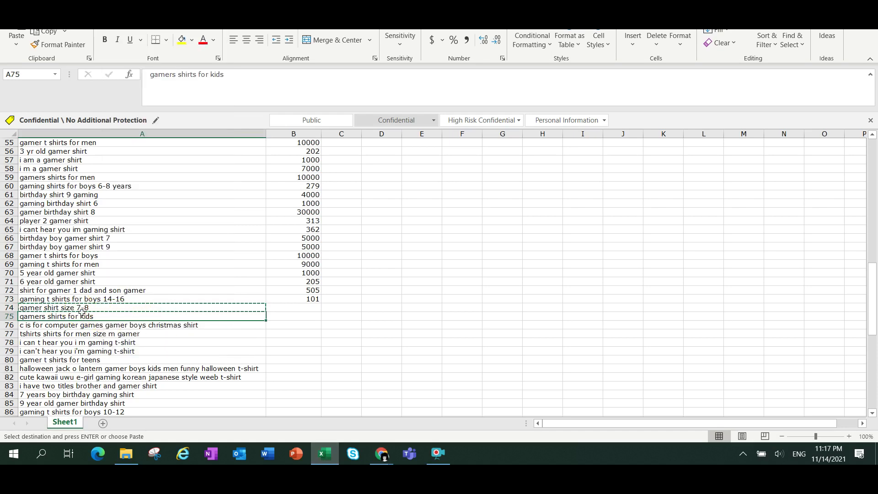
pyautogui.click(81, 300)
pyautogui.rightClick(83, 300)
pyautogui.click(142, 120)
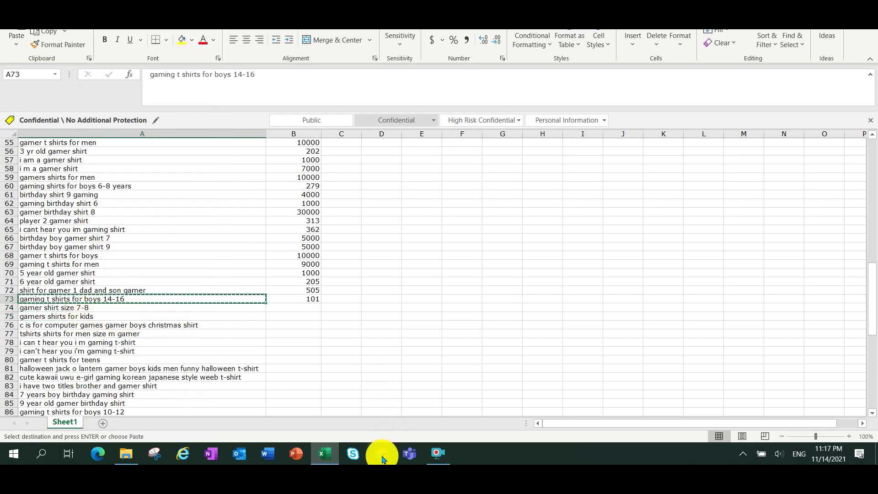
# - Replace the Amazon search term in Chrome with the copied keyword "gaming t shirts for boys 14-16"
pyautogui.moveTo(384, 457)
pyautogui.click(450, 402)
pyautogui.moveTo(313, 46); pyautogui.dragTo(256, 46)
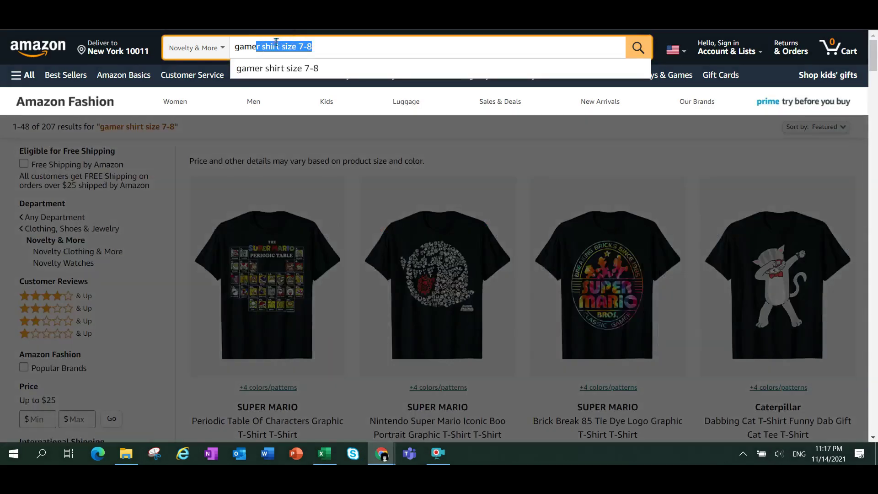
pyautogui.tripleClick(275, 42)
pyautogui.hotkey('ctrl', 'v')
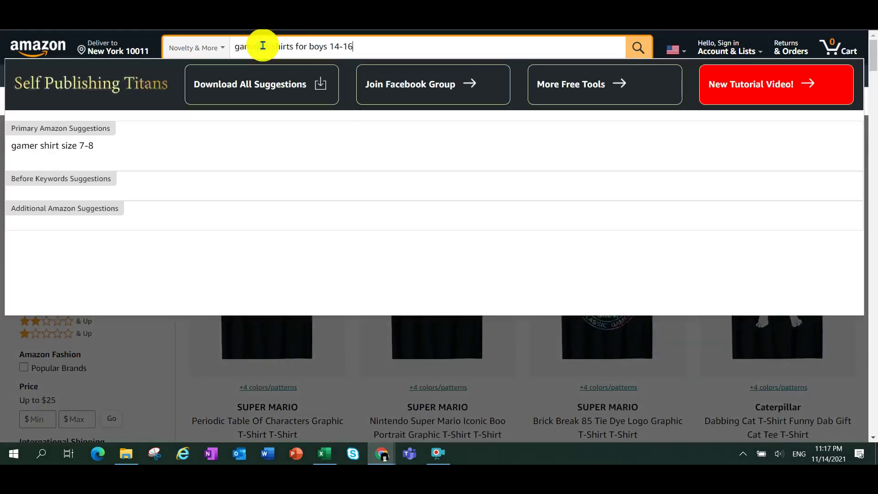
# - Research "gaming t shirts for boys 14-16" with Productor for Merch by Amazon, using US Standard T-shirts (ORCA)
pyautogui.moveTo(354, 47); pyautogui.dragTo(260, 54)
pyautogui.rightClick(241, 51)
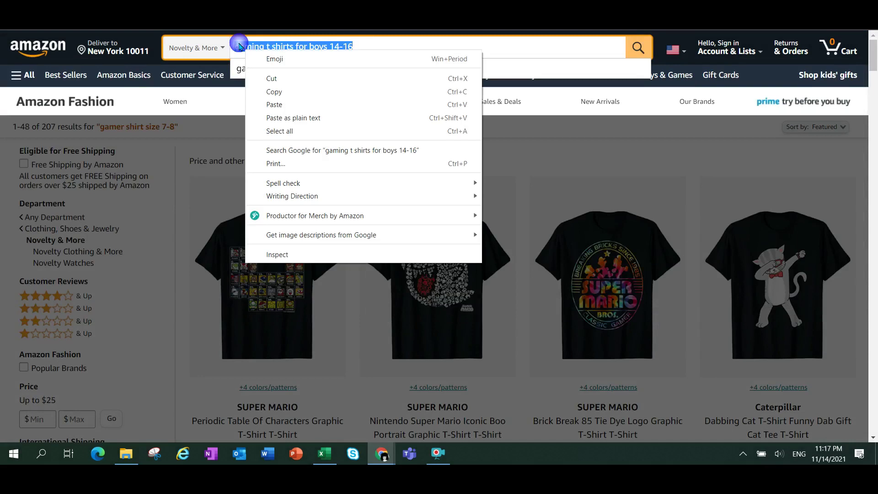
pyautogui.moveTo(369, 217)
pyautogui.moveTo(521, 216)
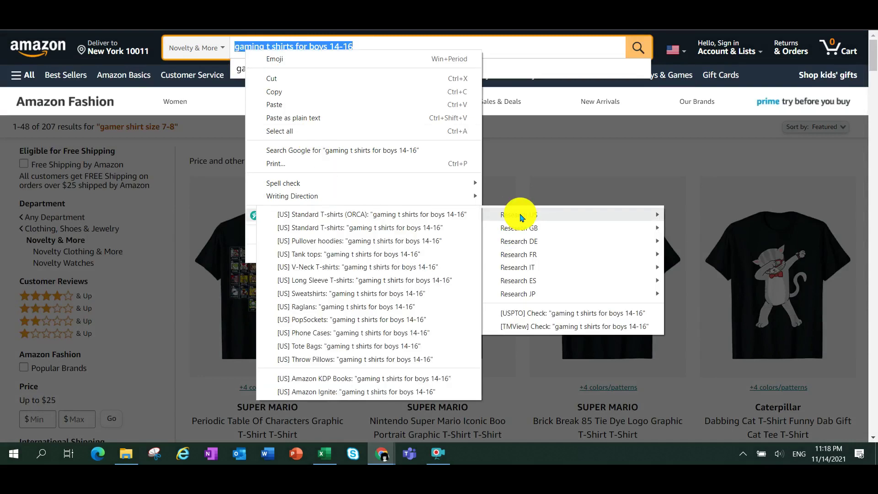
pyautogui.click(434, 212)
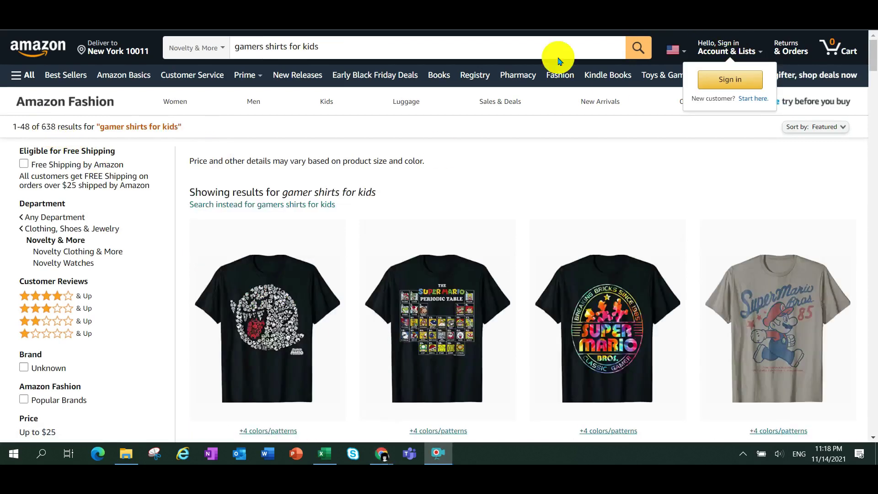
# - Research "gamers shirts for kids" with Productor for Merch by Amazon, using US Standard T-shirts (ORCA), and highlight the result count
pyautogui.moveTo(353, 95)
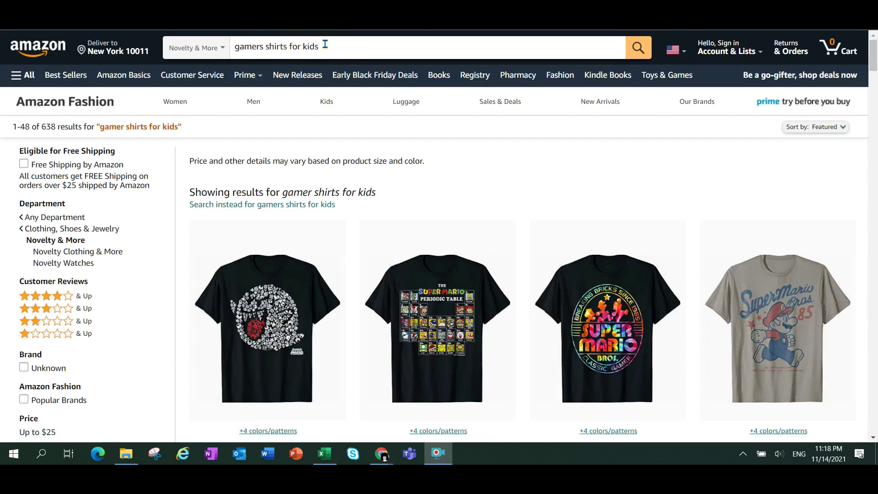
pyautogui.moveTo(326, 44); pyautogui.dragTo(236, 44)
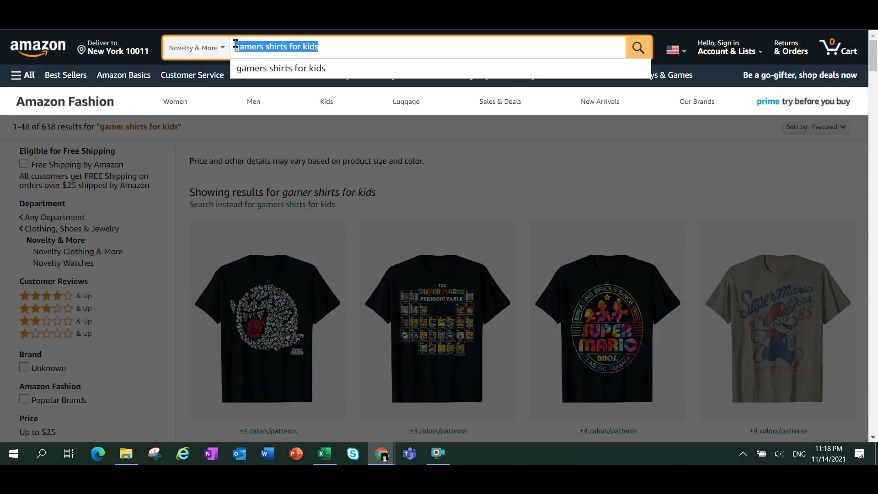
pyautogui.rightClick(261, 48)
pyautogui.moveTo(393, 213)
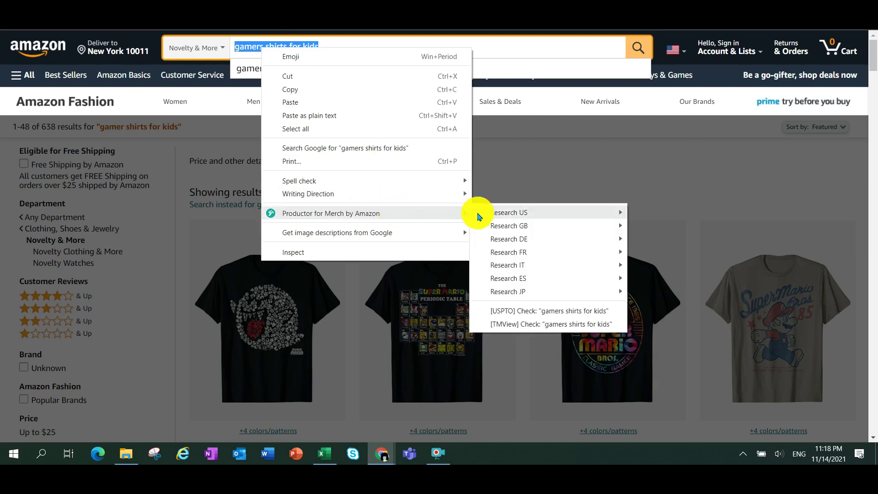
pyautogui.moveTo(531, 214)
pyautogui.click(676, 212)
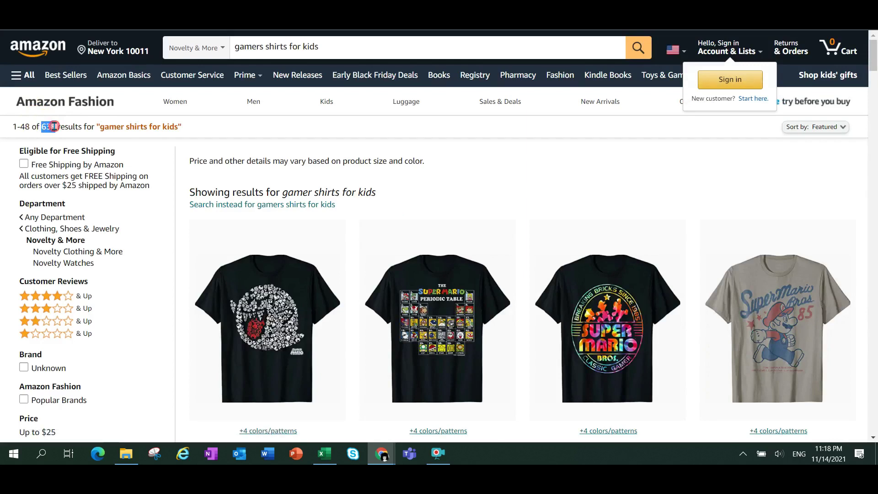
pyautogui.moveTo(54, 126); pyautogui.dragTo(56, 126)
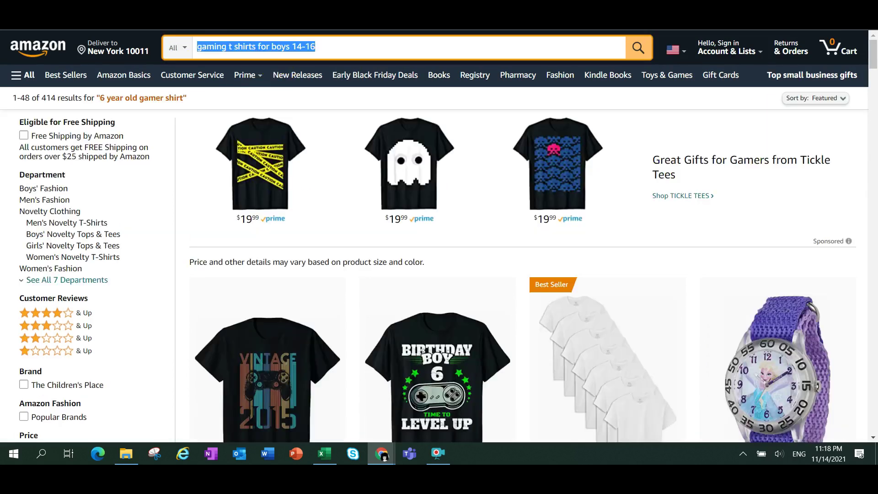
# - Search all Amazon departments for "gamers shirts for kids" to compare the unfiltered results
pyautogui.click(275, 44)
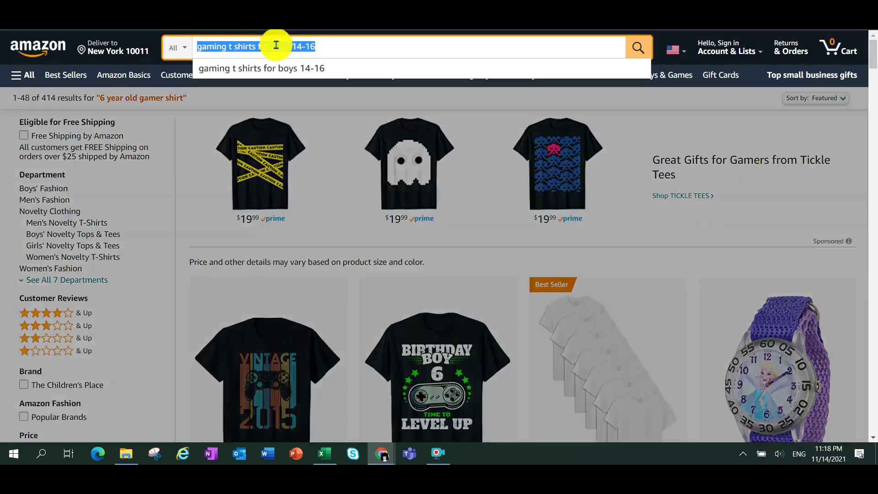
pyautogui.write('gamers shirts for kids')
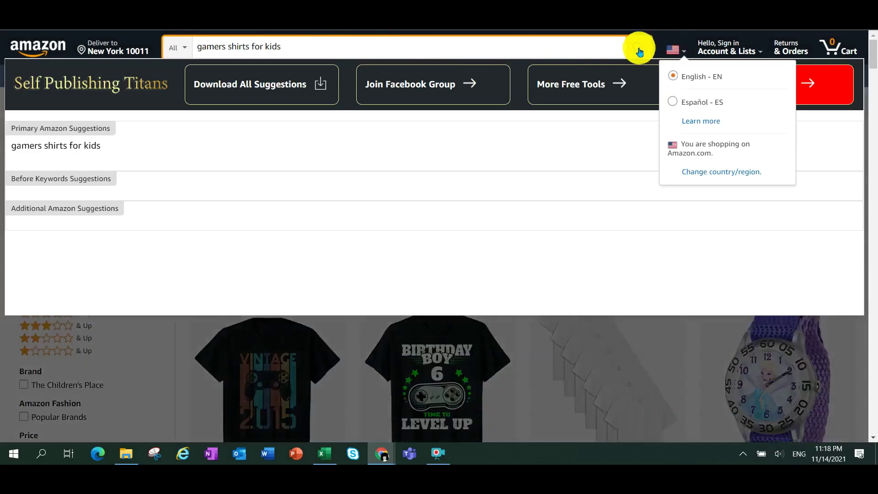
pyautogui.click(638, 49)
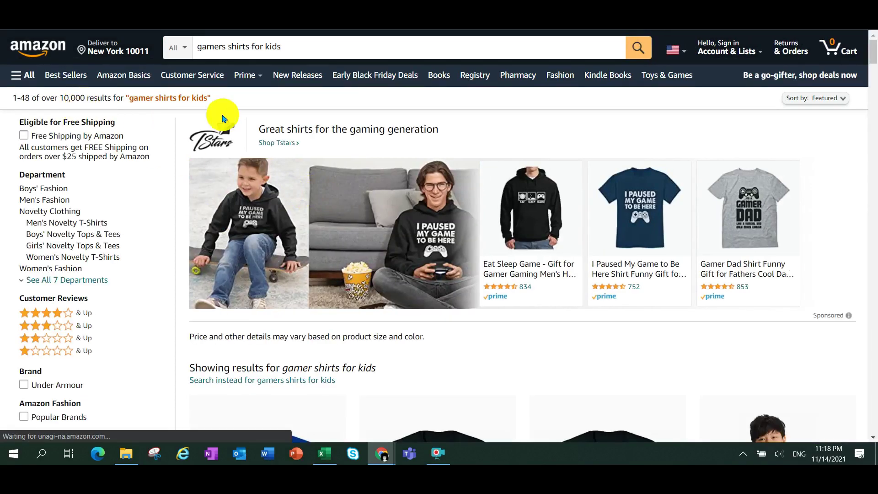
pyautogui.click(646, 13)
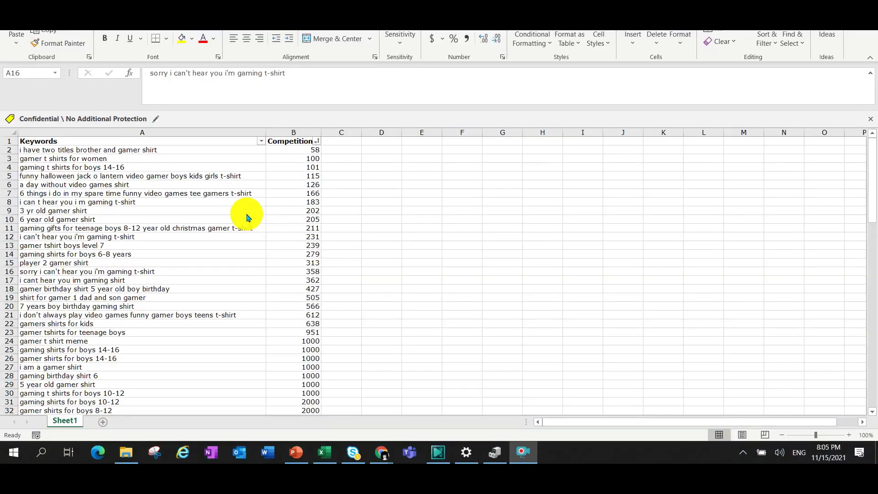
# - Switch to the Excel keyword list and highlight the low-competition keywords in cells A2:A14
pyautogui.click(246, 189)
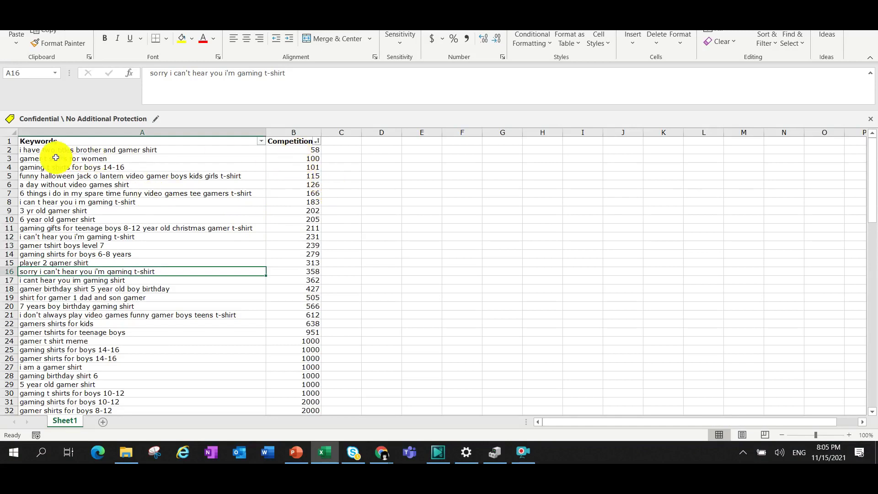
pyautogui.moveTo(62, 151); pyautogui.dragTo(61, 255)
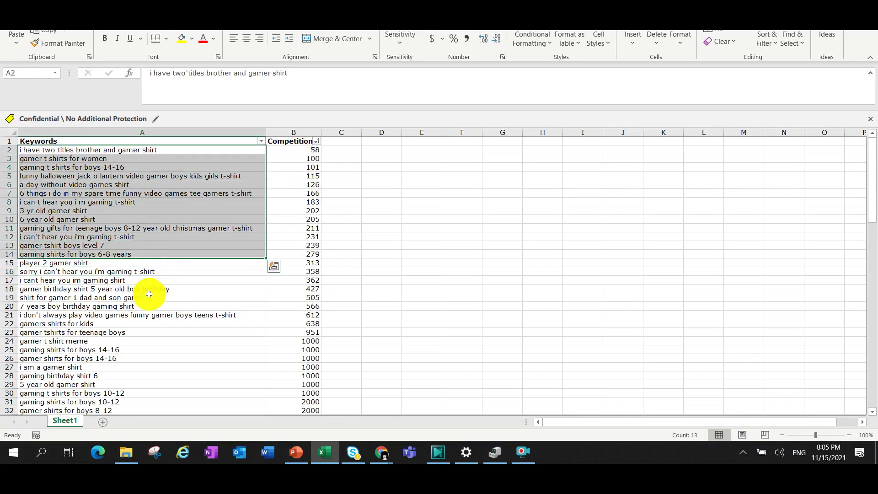
pyautogui.click(219, 203)
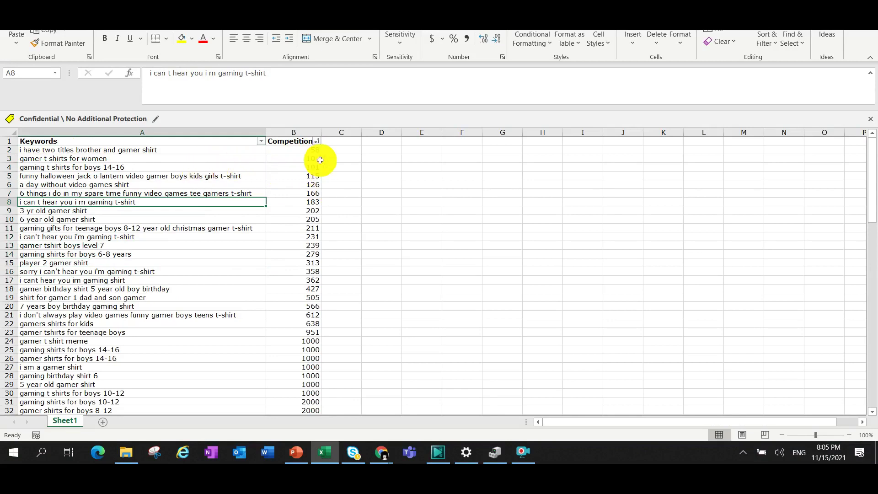
# - Inspect the Competition column's sort and filter options, and select rows 2 to 18 to review the least competitive keywords
pyautogui.click(317, 139)
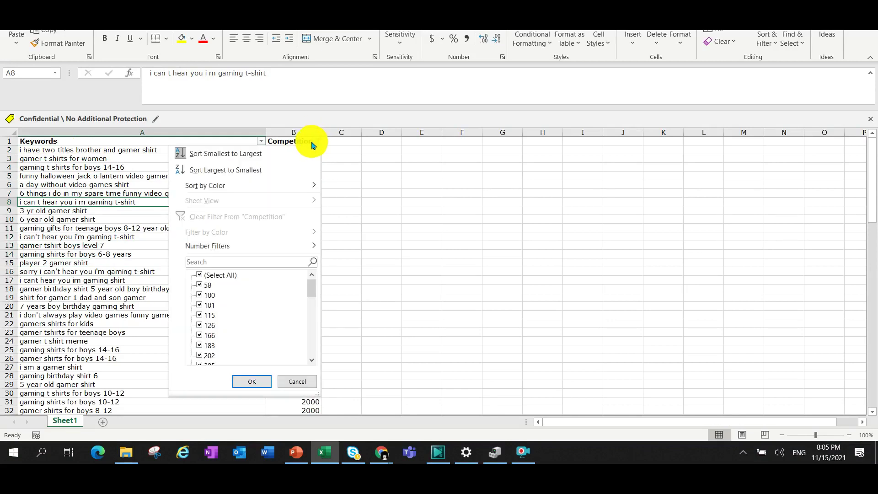
pyautogui.click(358, 172)
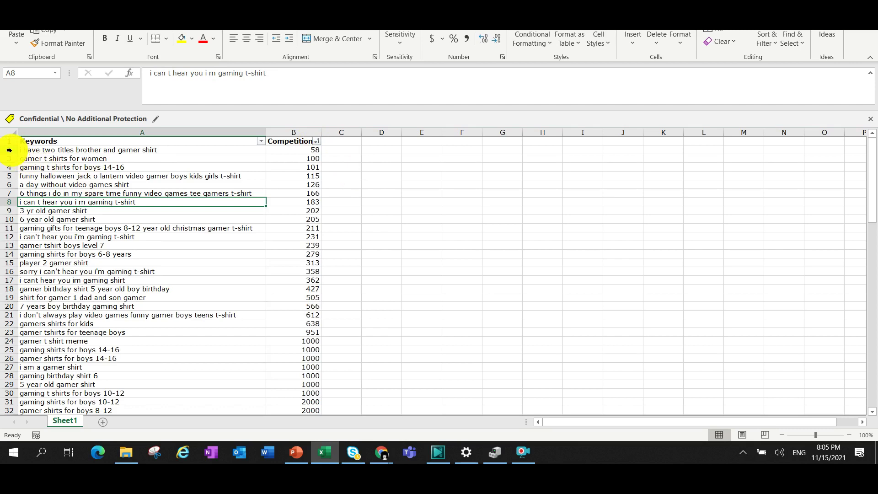
pyautogui.moveTo(9, 150); pyautogui.dragTo(25, 288)
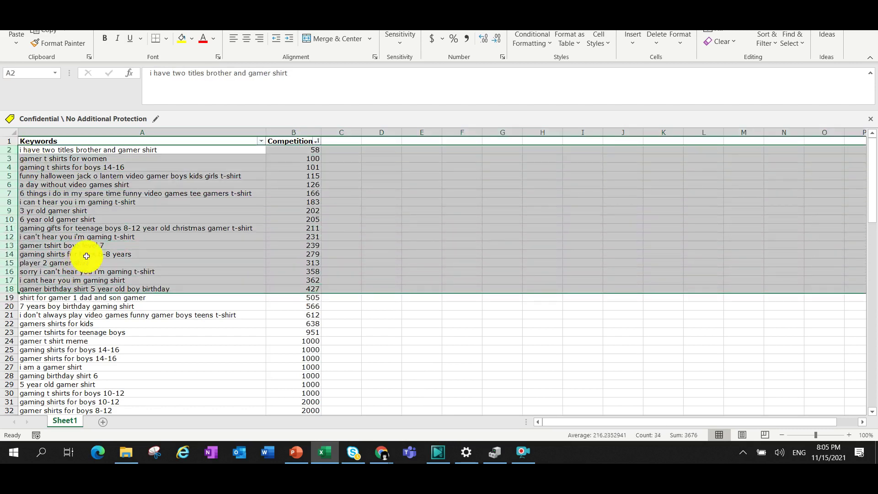